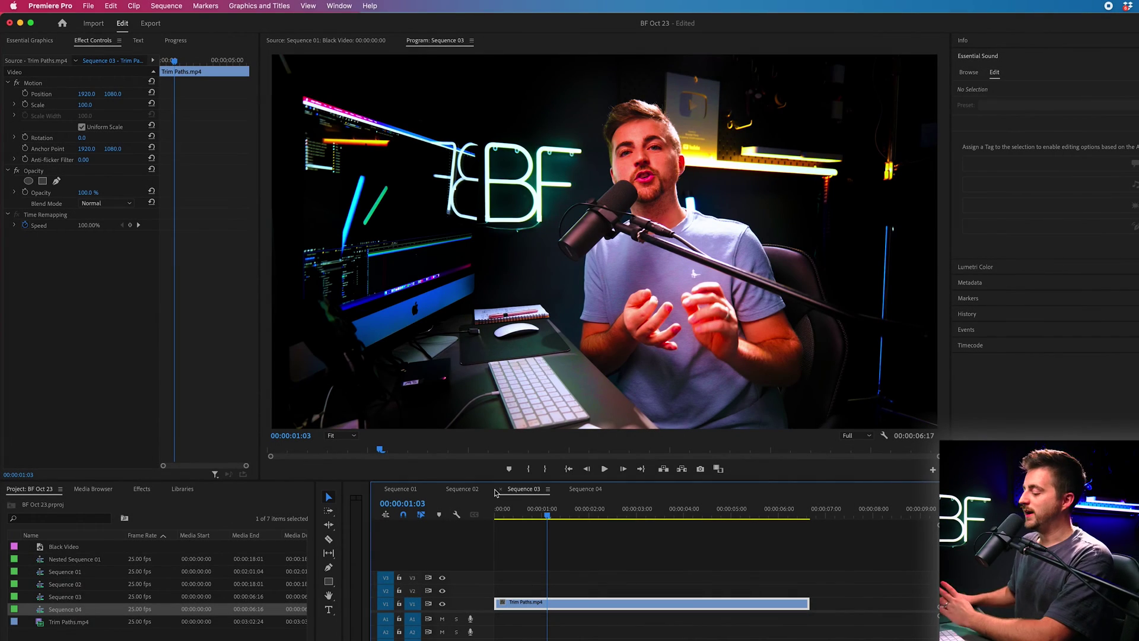
- Open Effect Controls for the Trim Paths clip and add an ellipse mask under Opacity
drag(547, 511, 626, 508)
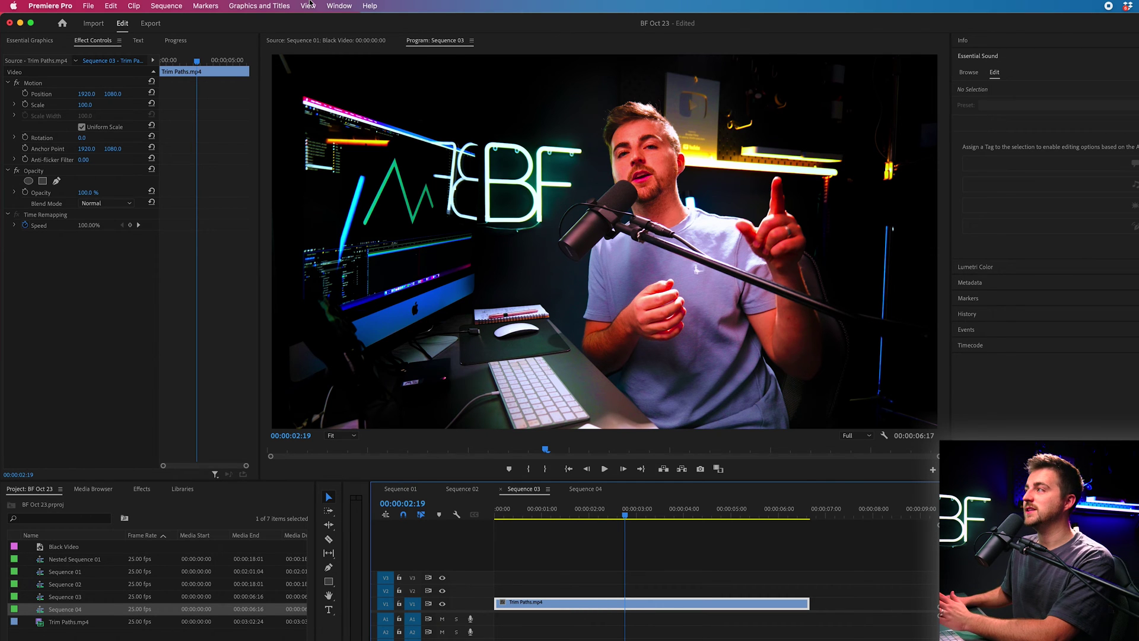
click(326, 5)
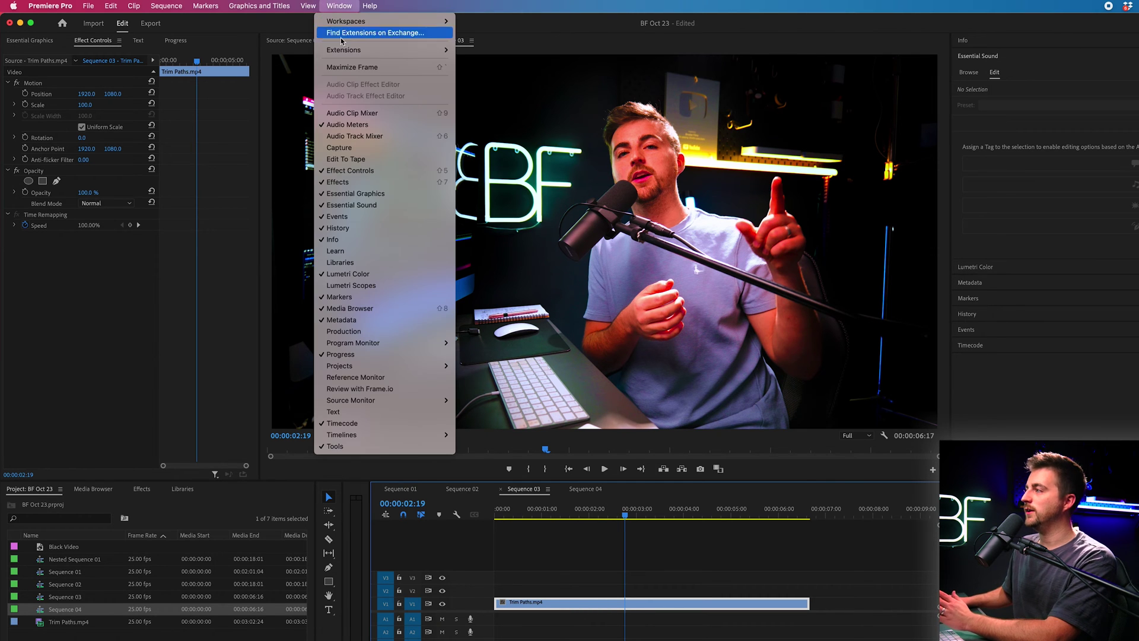
click(349, 171)
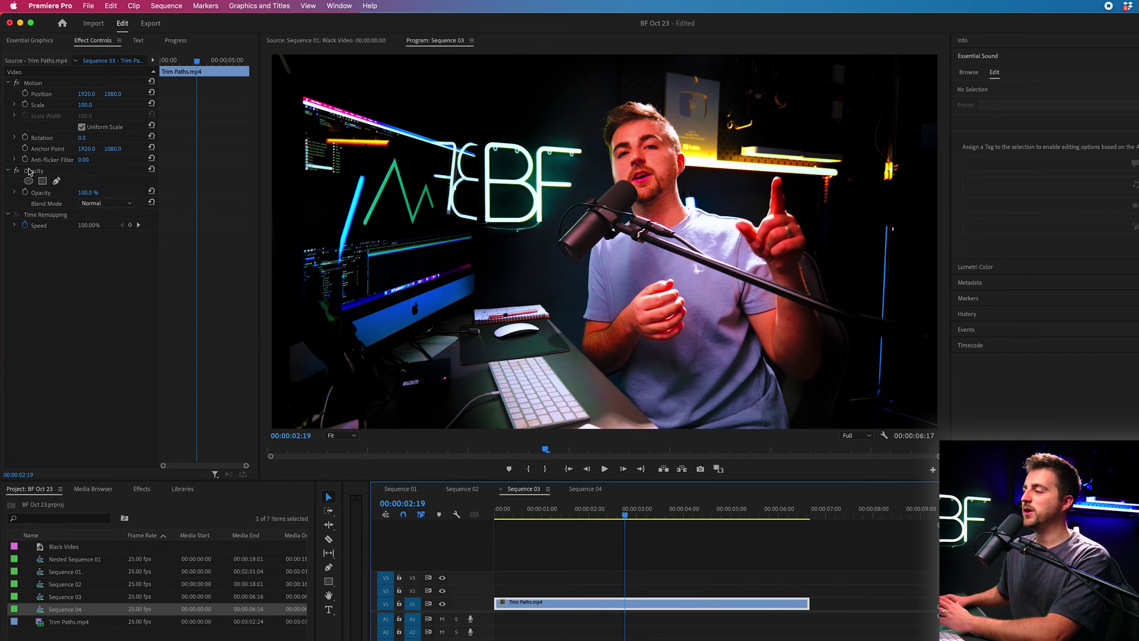
click(29, 172)
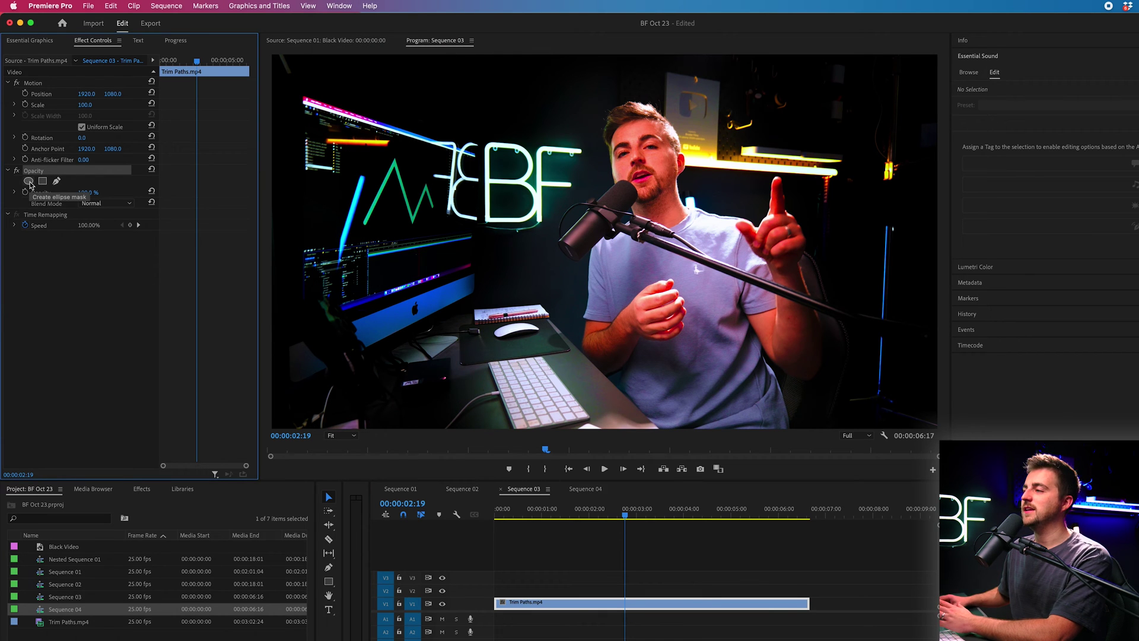
click(28, 182)
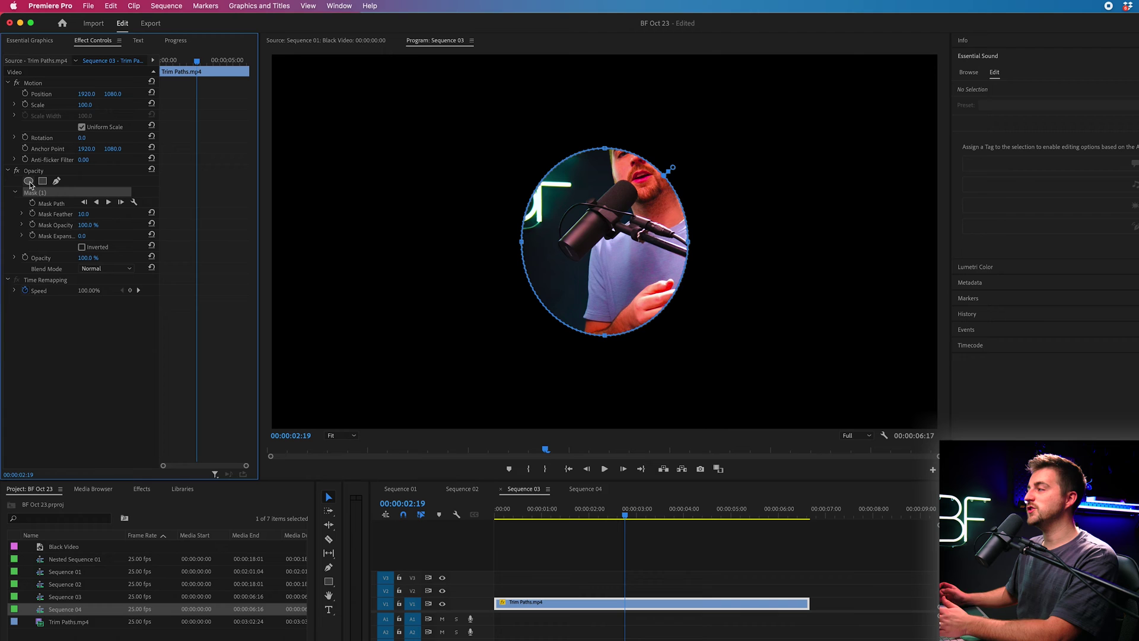
- Shape the ellipse into a circle over the face, set Mask Feather to 0, and preview
drag(610, 265, 642, 196)
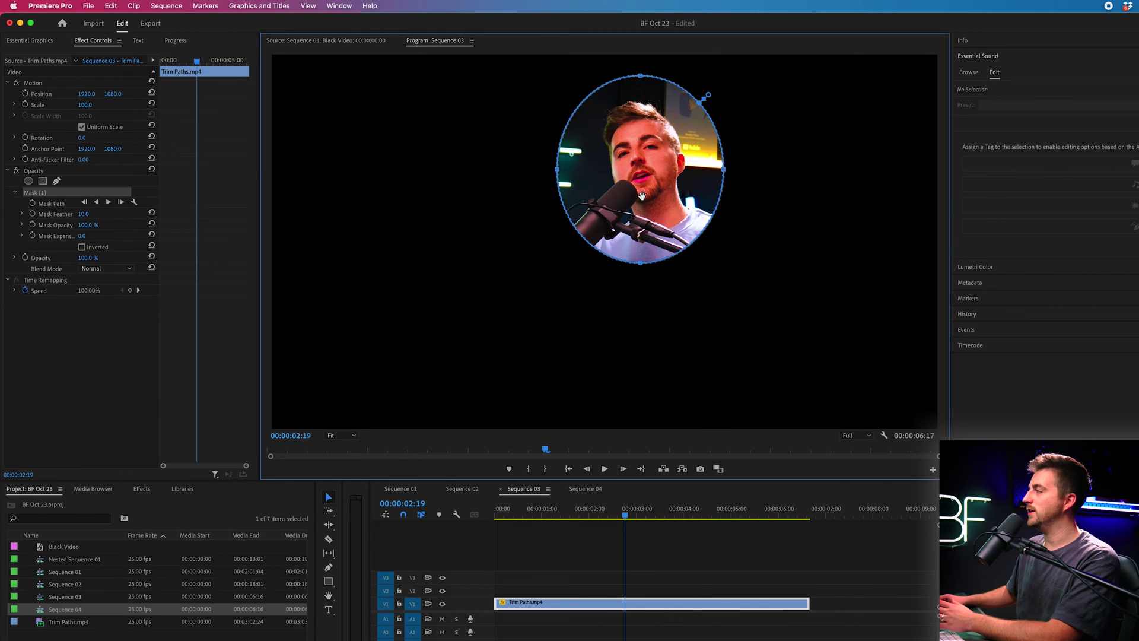
drag(722, 171, 734, 172)
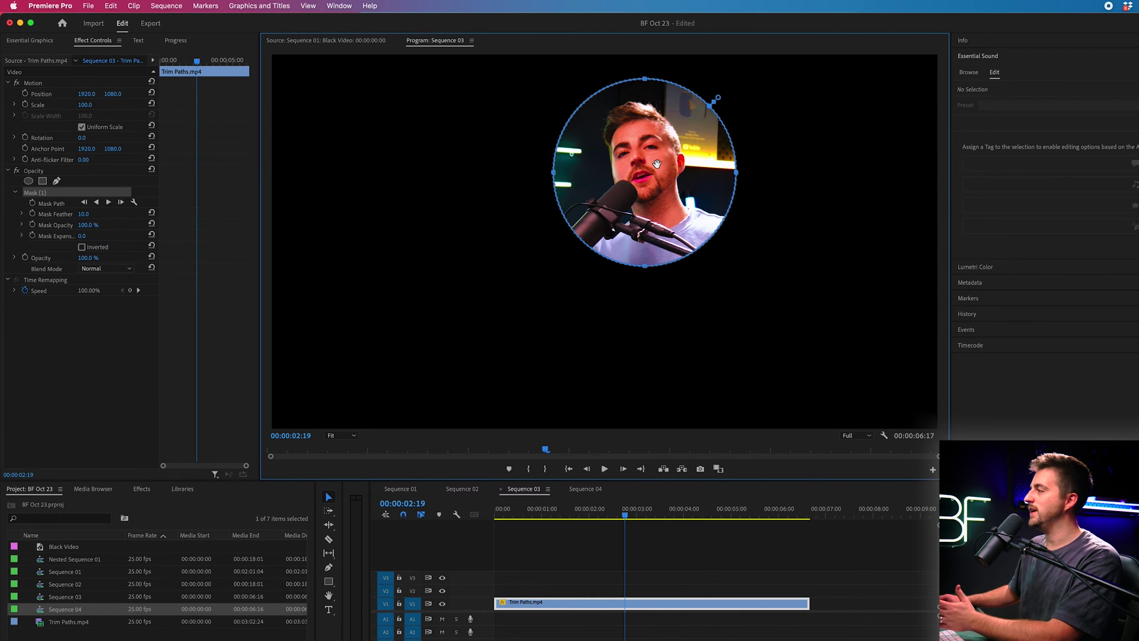
click(675, 578)
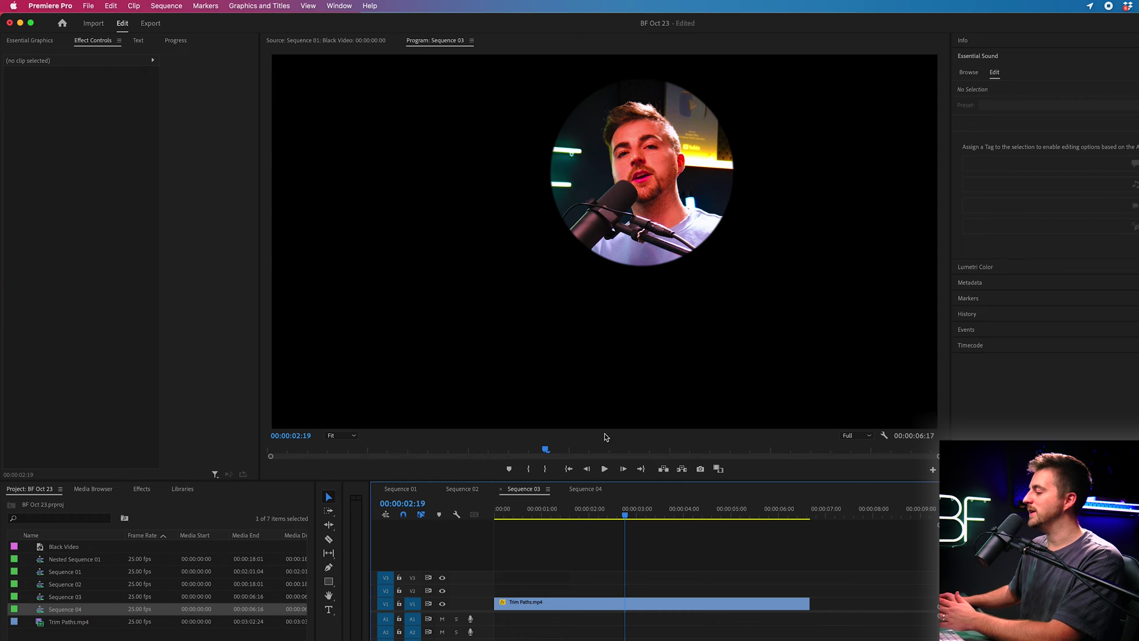
click(593, 602)
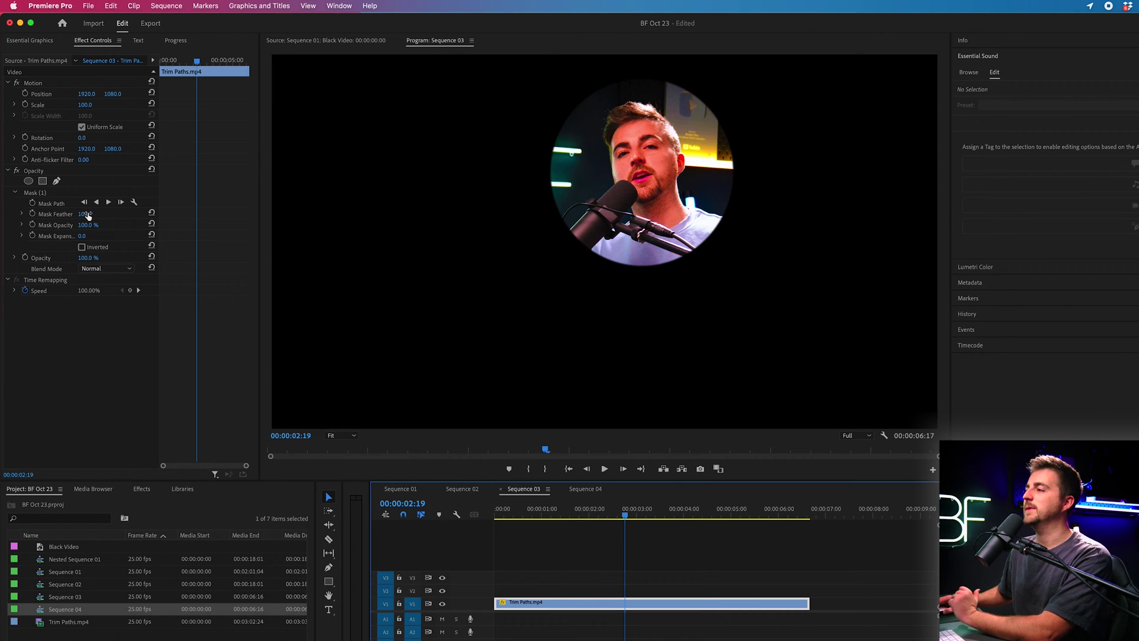
click(86, 214)
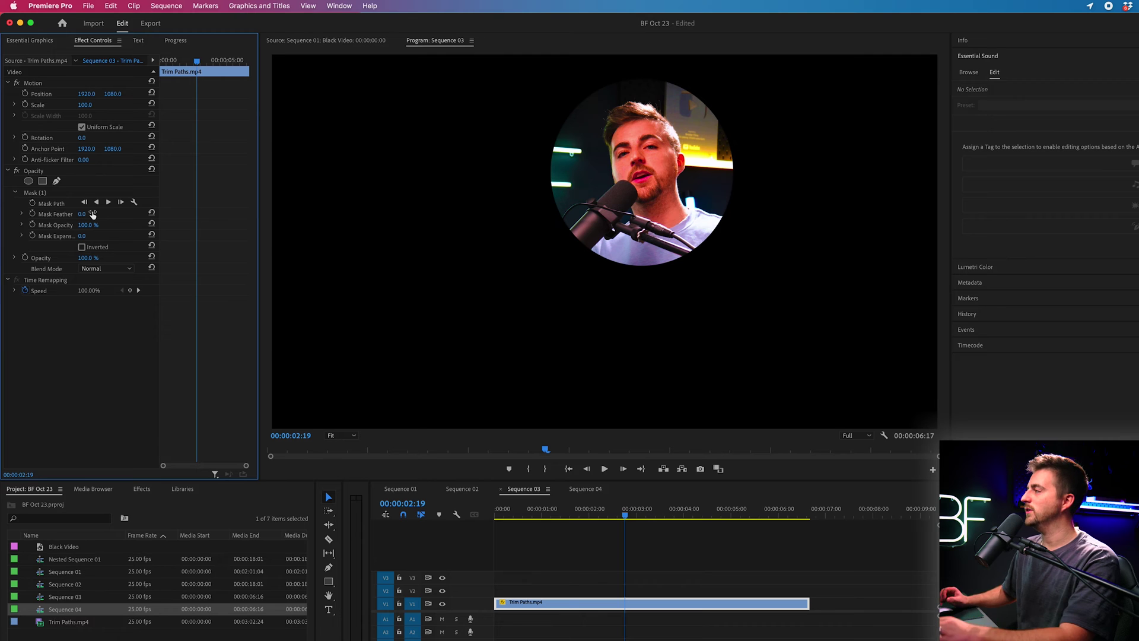
key(space)
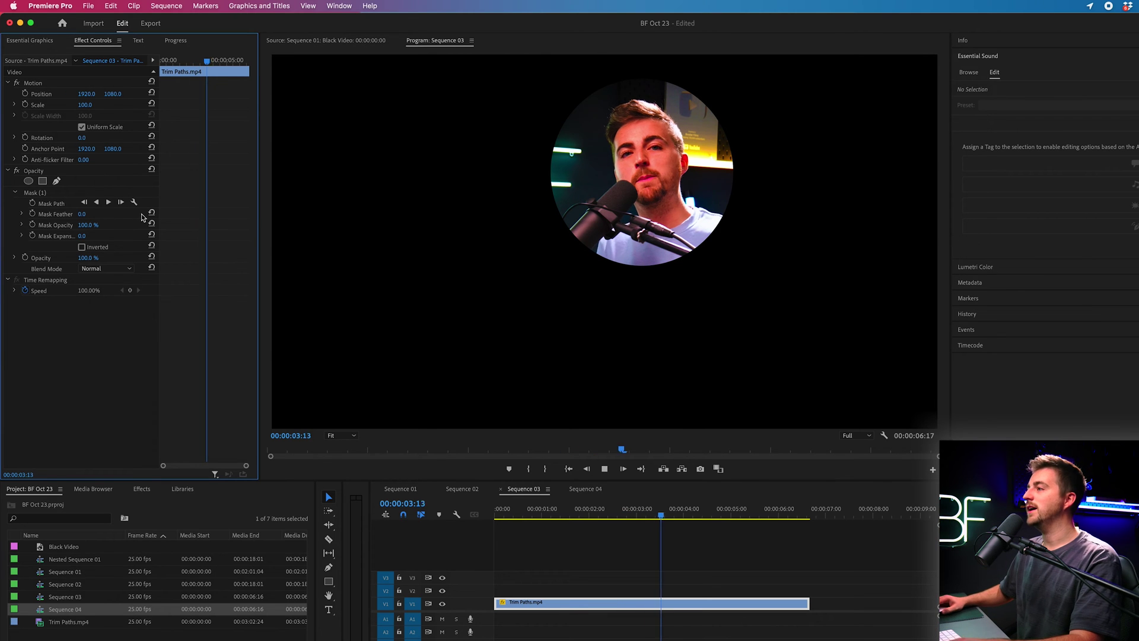
key(space)
click(36, 82)
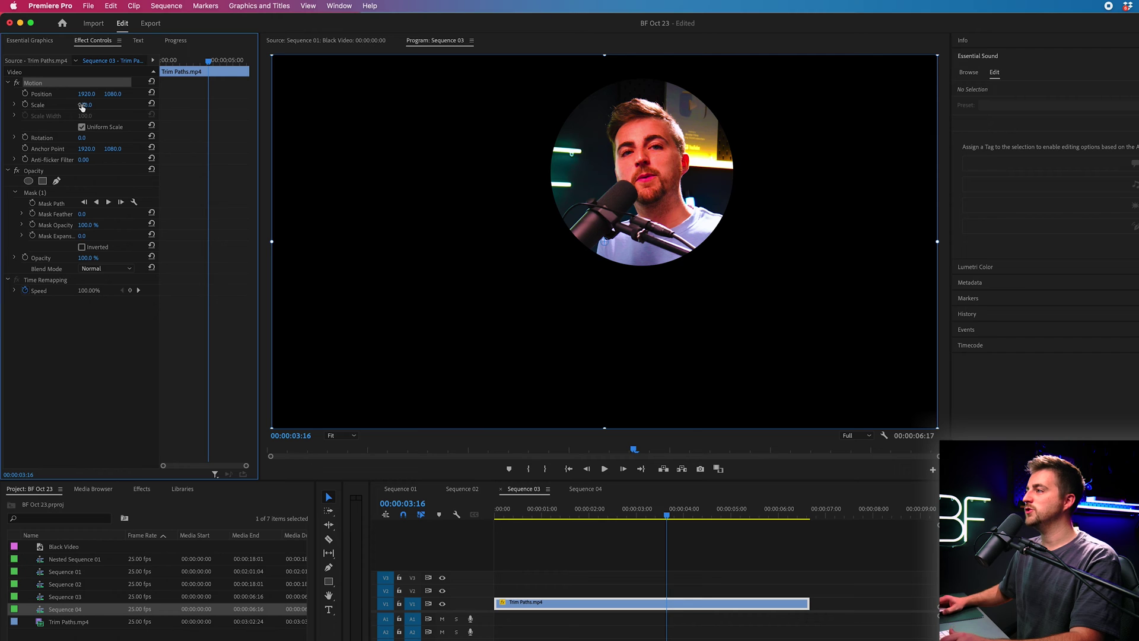
- Move the anchor point onto the circle, then try scale 139 toward the lower right
click(59, 150)
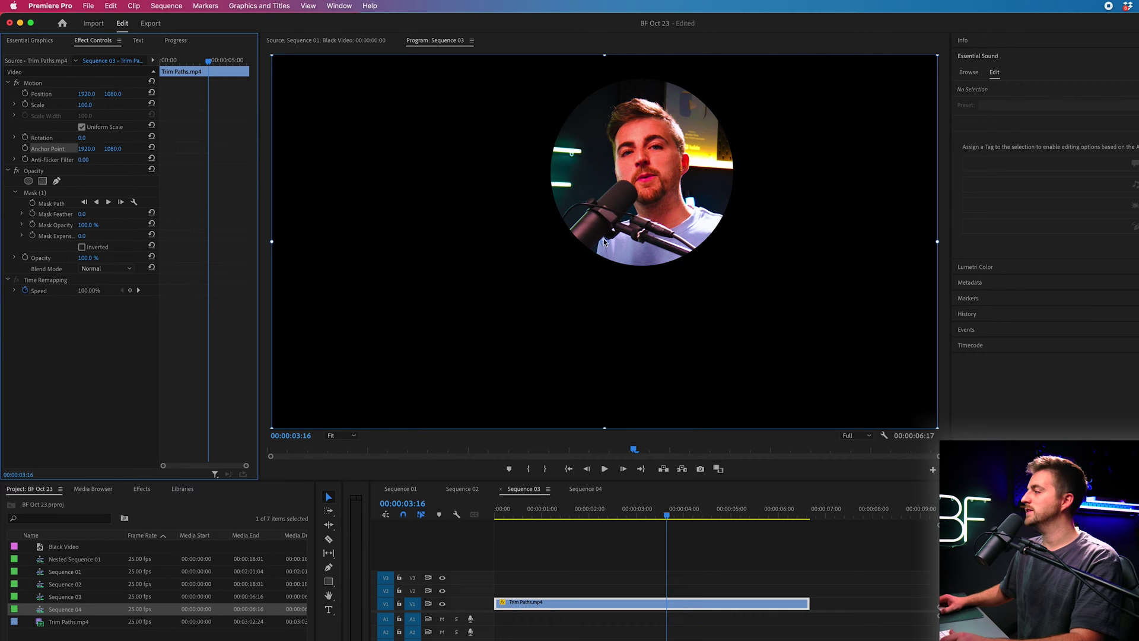
drag(605, 242, 639, 173)
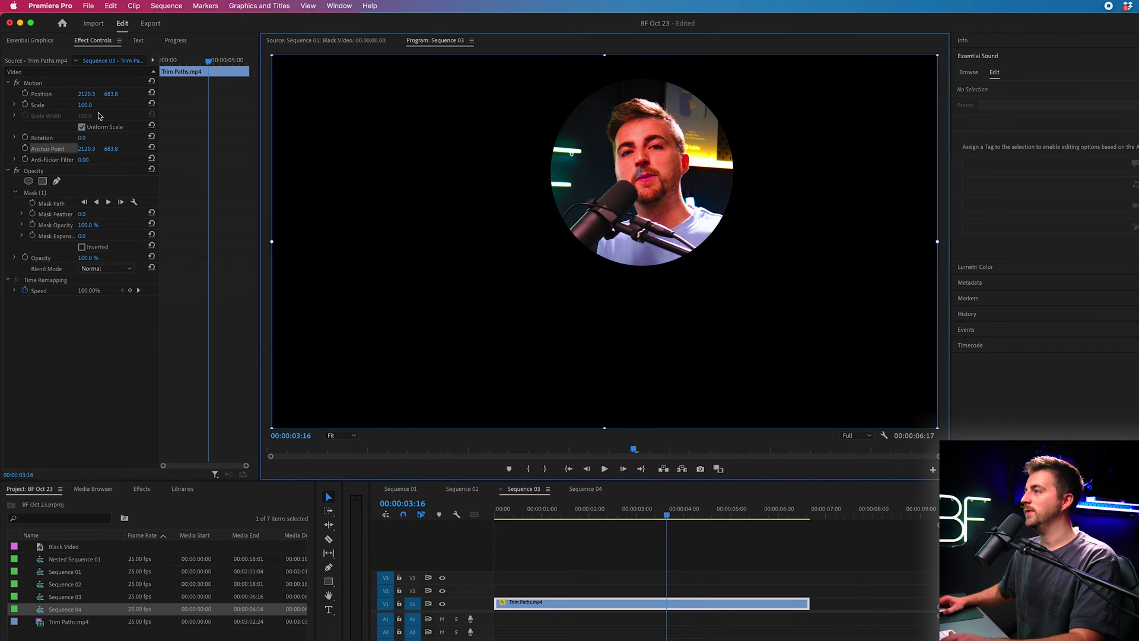
drag(85, 104, 108, 104)
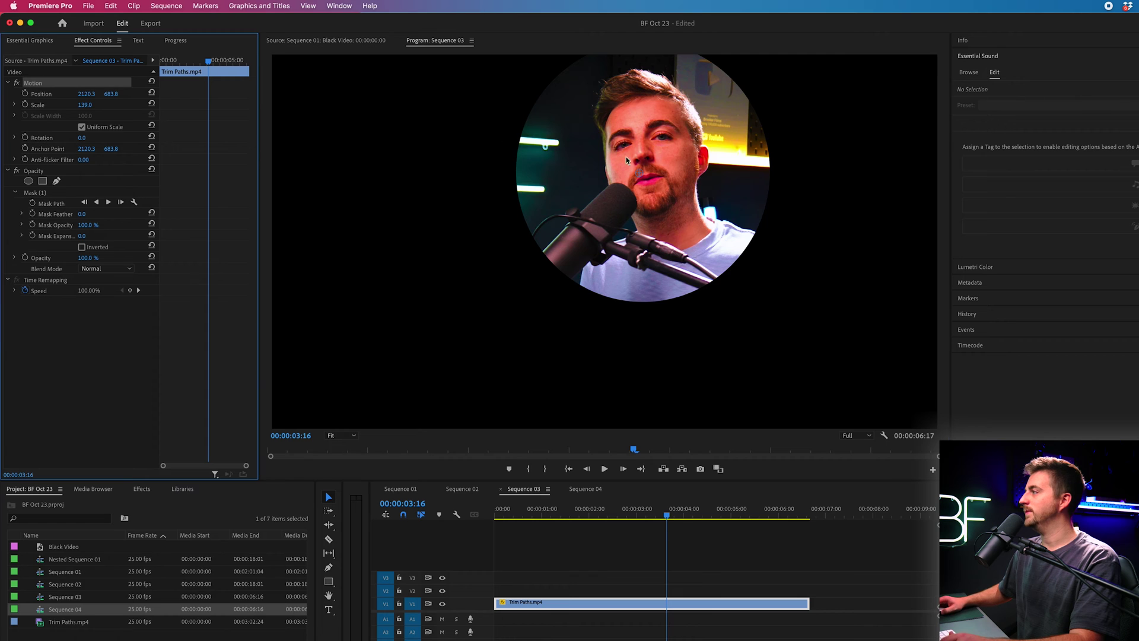
drag(626, 157, 791, 262)
key(space)
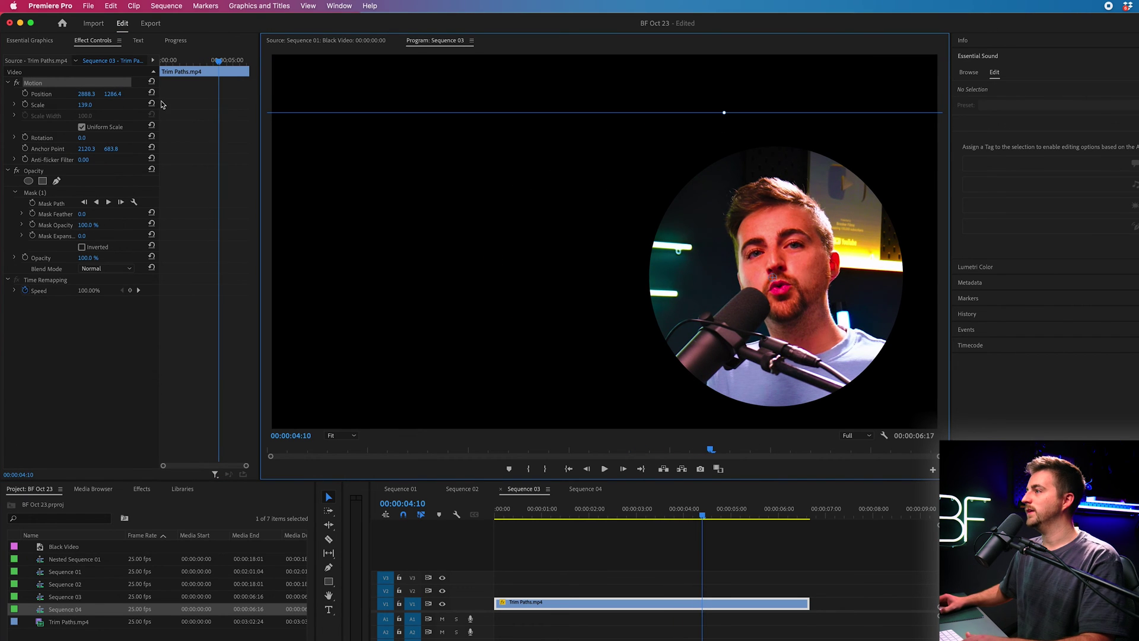
- Settle the circular clip at scale 173, positioned just right of frame centre
drag(93, 104, 54, 105)
drag(606, 231, 718, 318)
key(space)
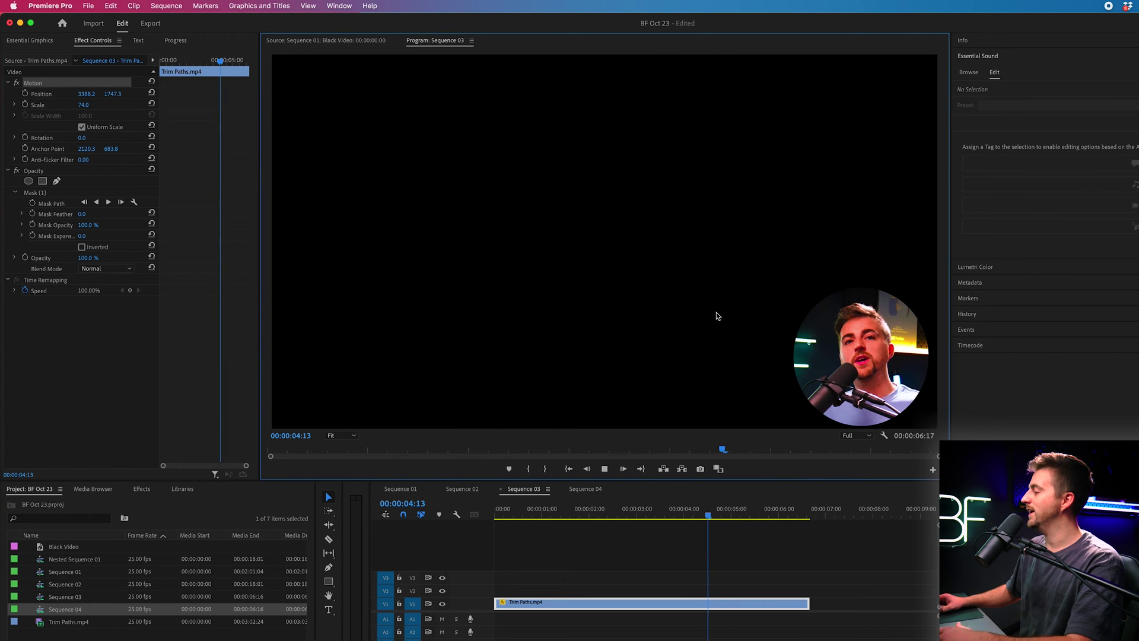
key(space)
drag(84, 105, 103, 104)
drag(634, 327, 575, 224)
drag(90, 104, 129, 104)
drag(514, 295, 310, 253)
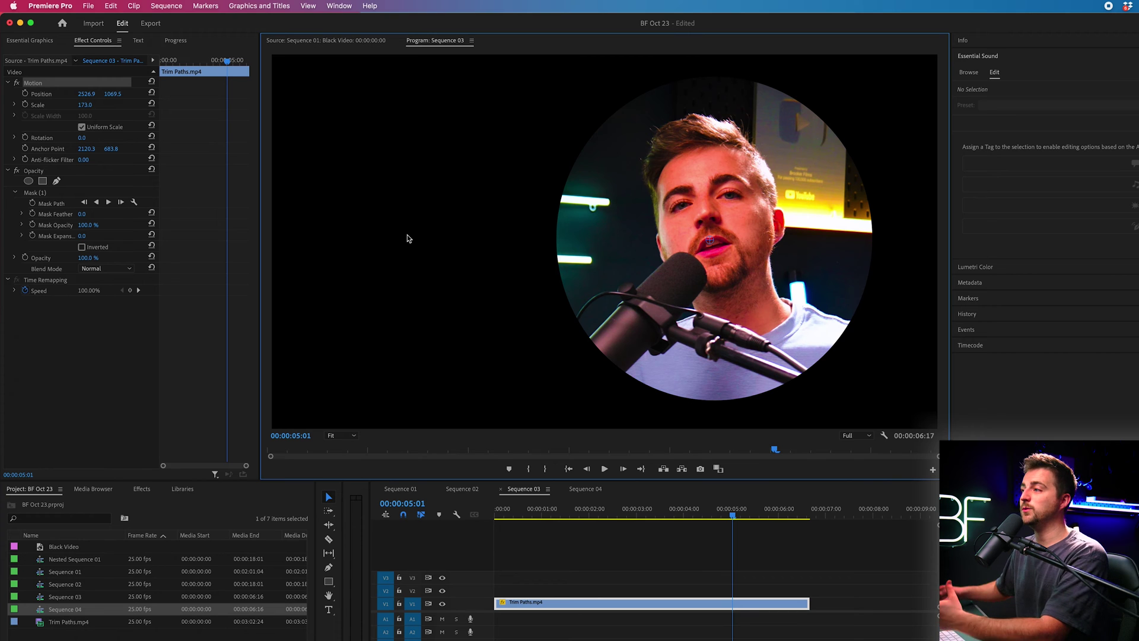
- Delete the circular mask and add a 0-feather rectangle mask over face and microphone
click(39, 194)
key(Delete)
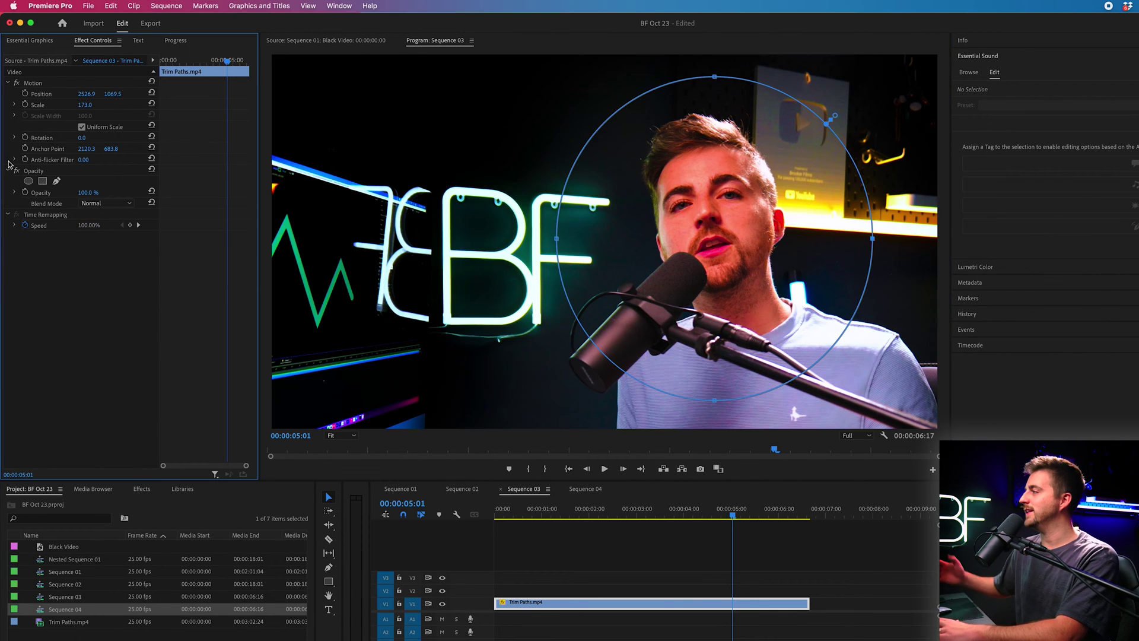
click(42, 181)
drag(668, 376, 732, 187)
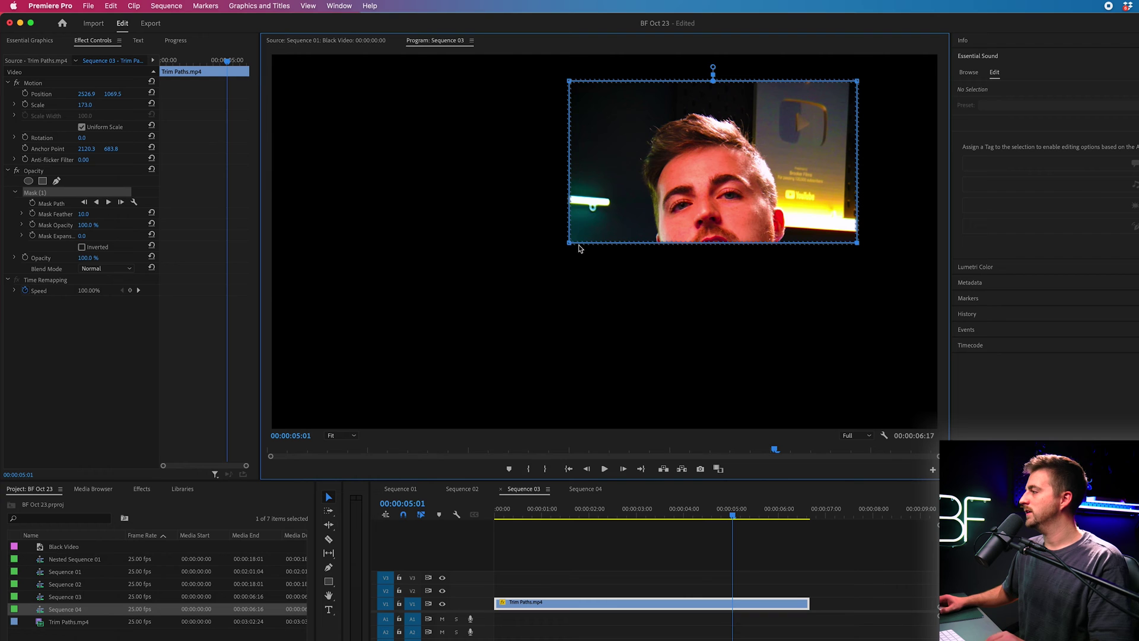
drag(571, 244, 575, 369)
drag(83, 213, 65, 214)
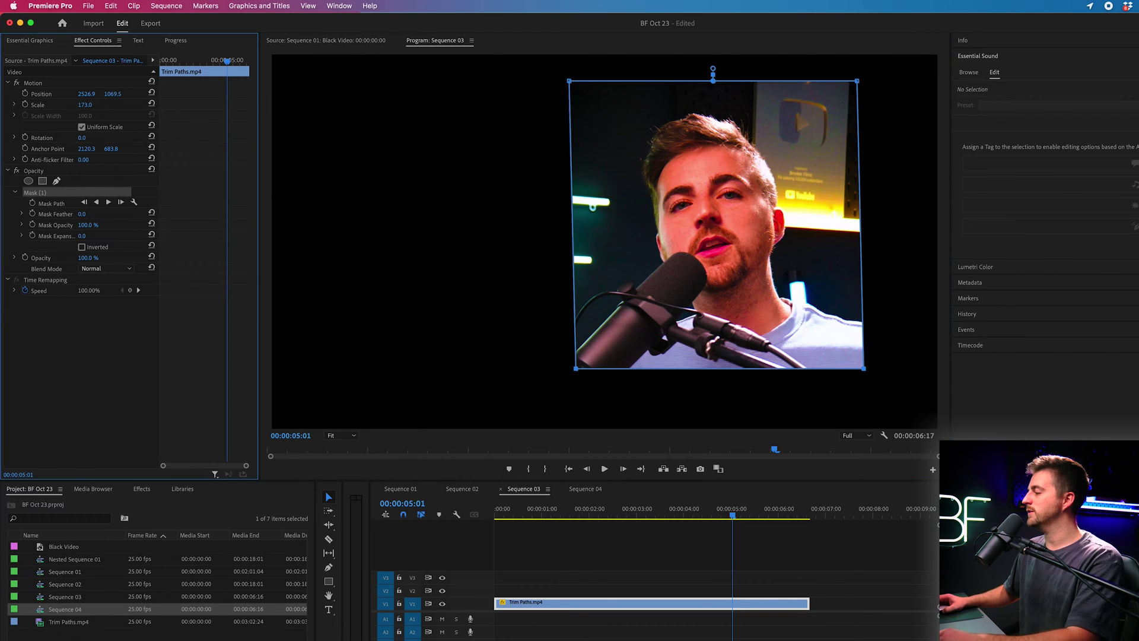
- Preview the rectangle mask, then delete it as well
key(space)
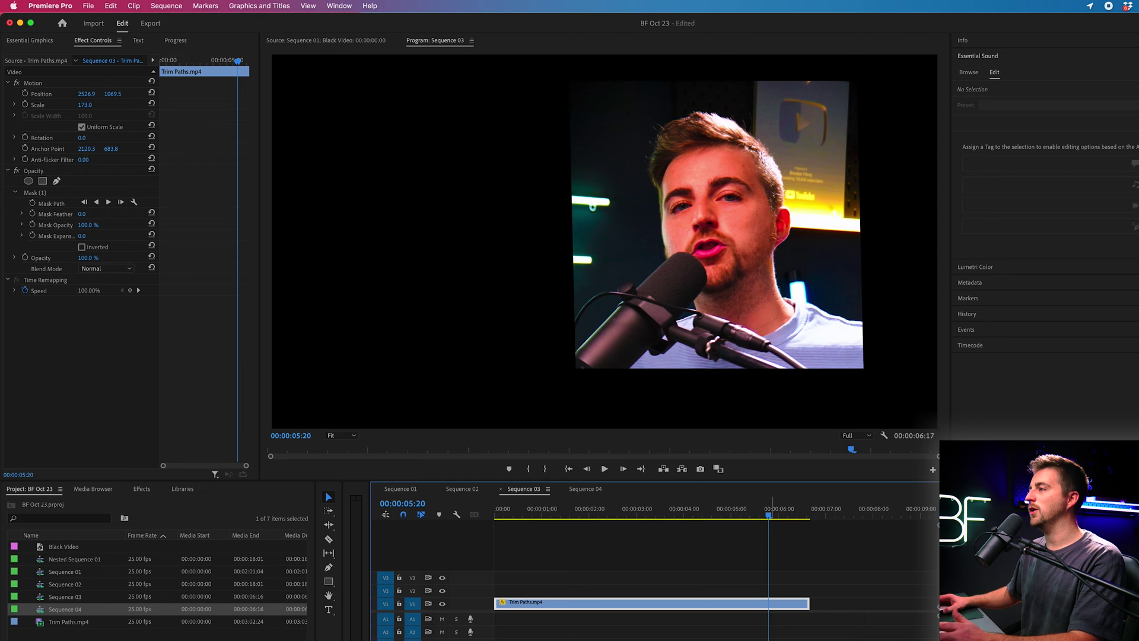
click(34, 193)
key(Delete)
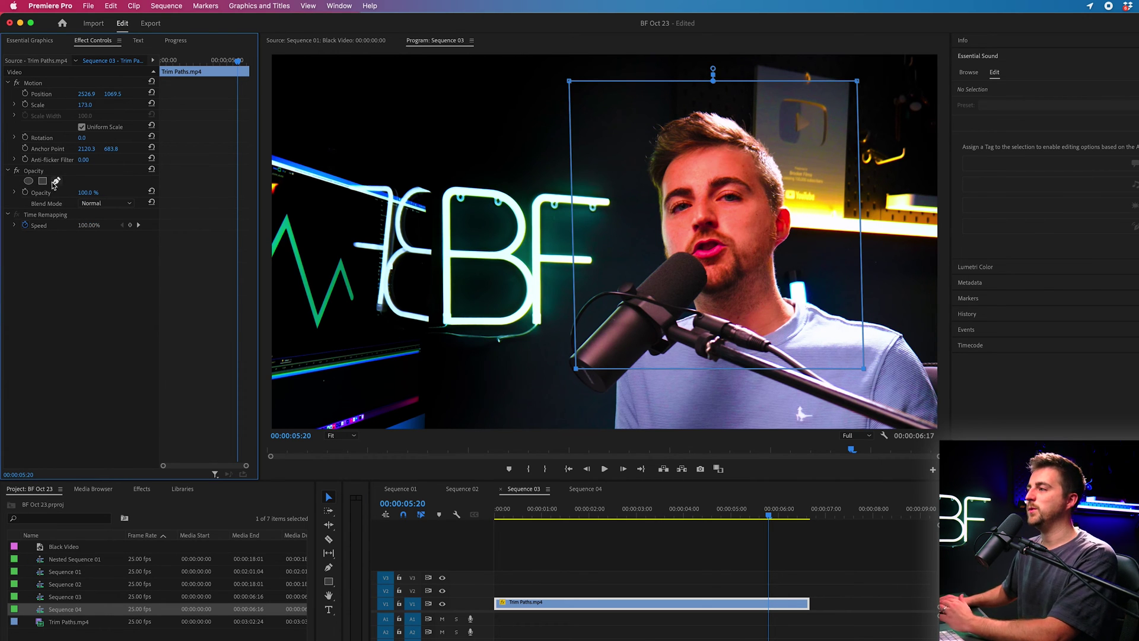
- Draw a closed pen-mask polygon around the presenter's face and microphone
click(55, 181)
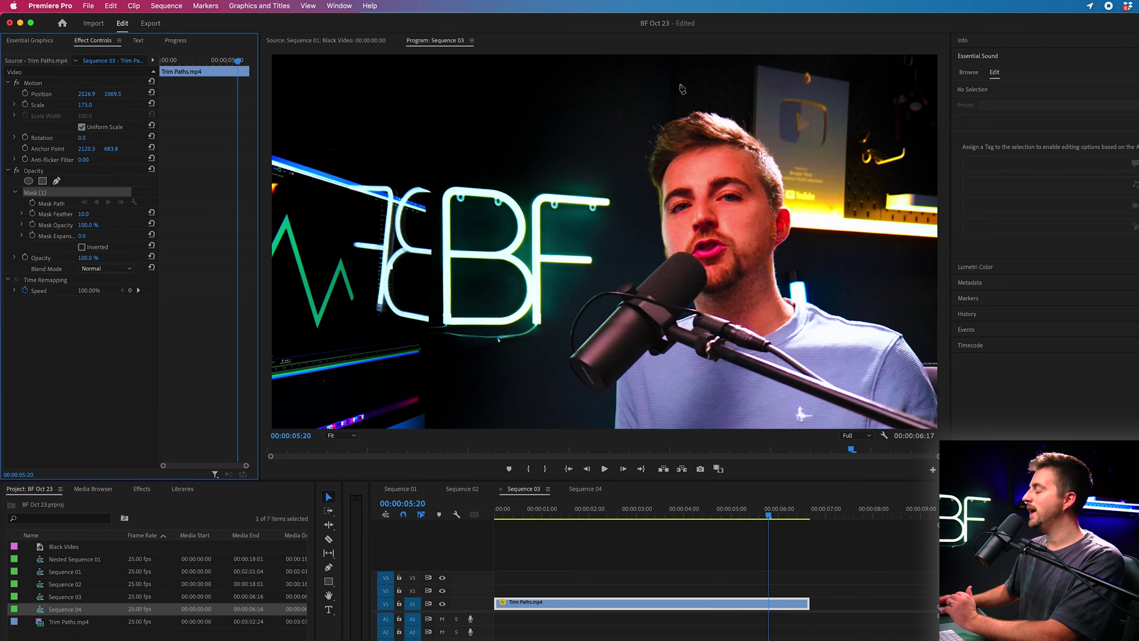
click(677, 83)
click(560, 259)
click(676, 348)
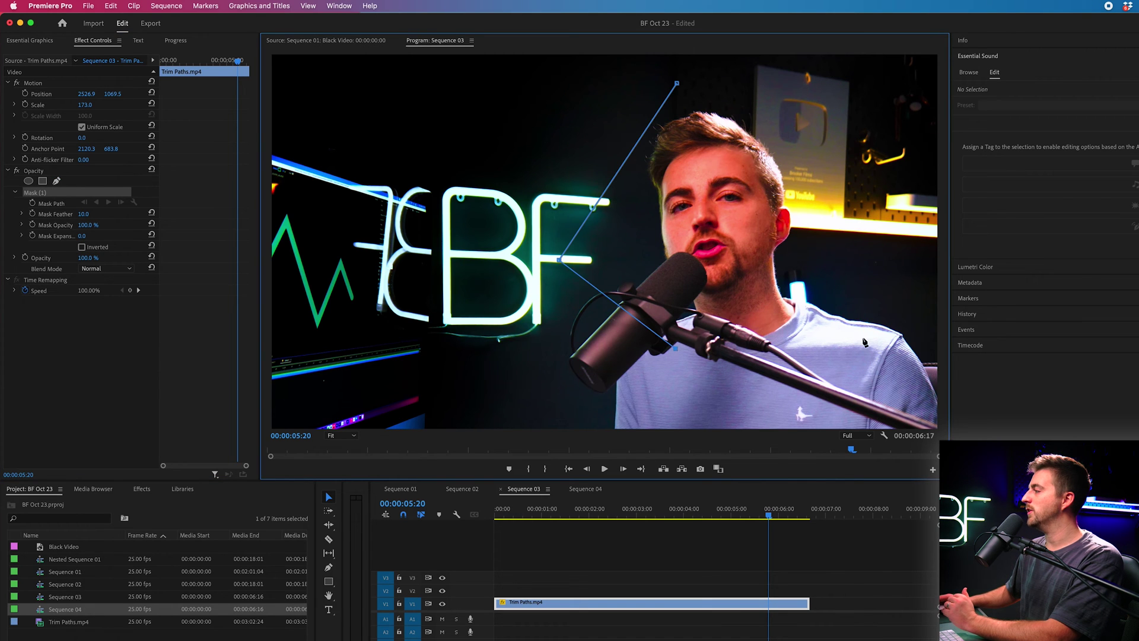
click(863, 338)
click(831, 181)
click(724, 86)
click(677, 84)
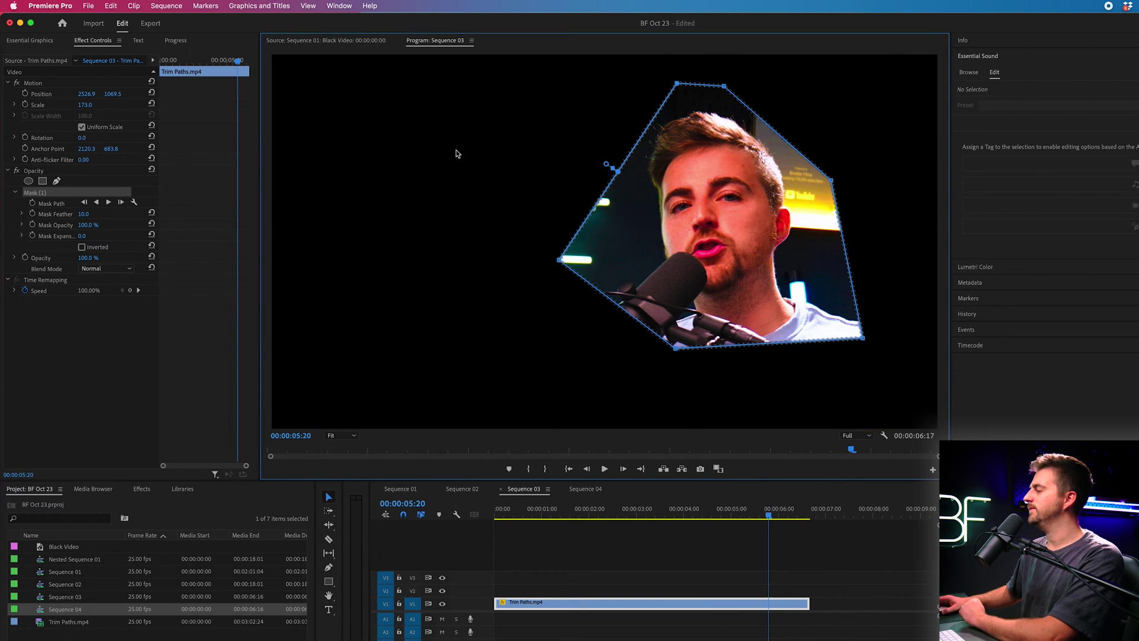
- Set the polygon mask feather to 0, preview, and move the anchor point onto the face
drag(83, 214, 59, 215)
key(space)
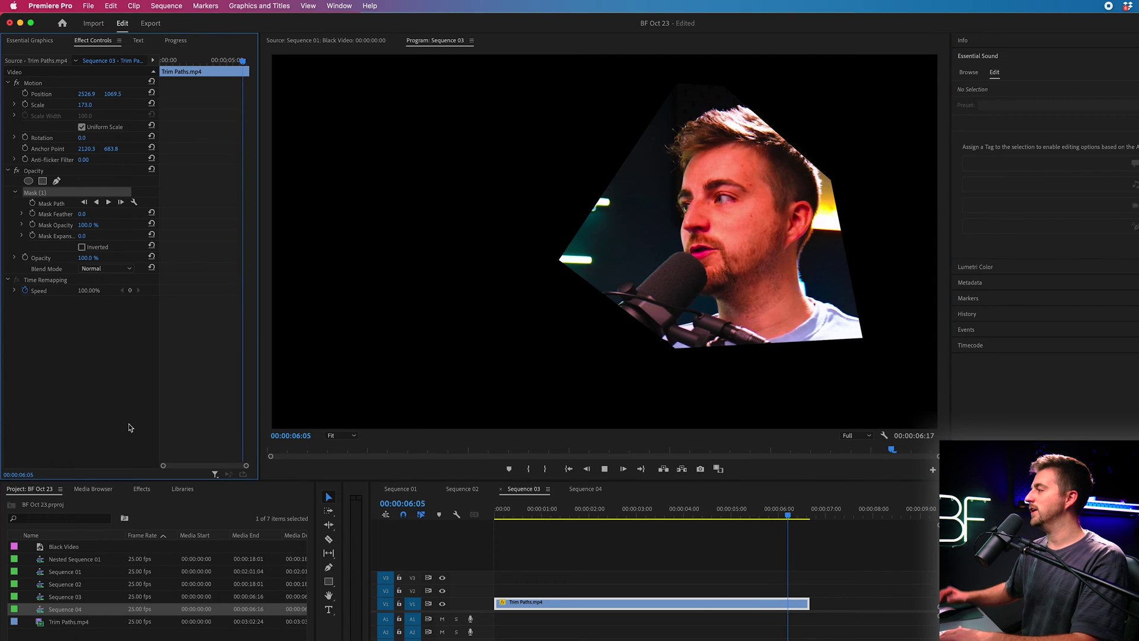
key(space)
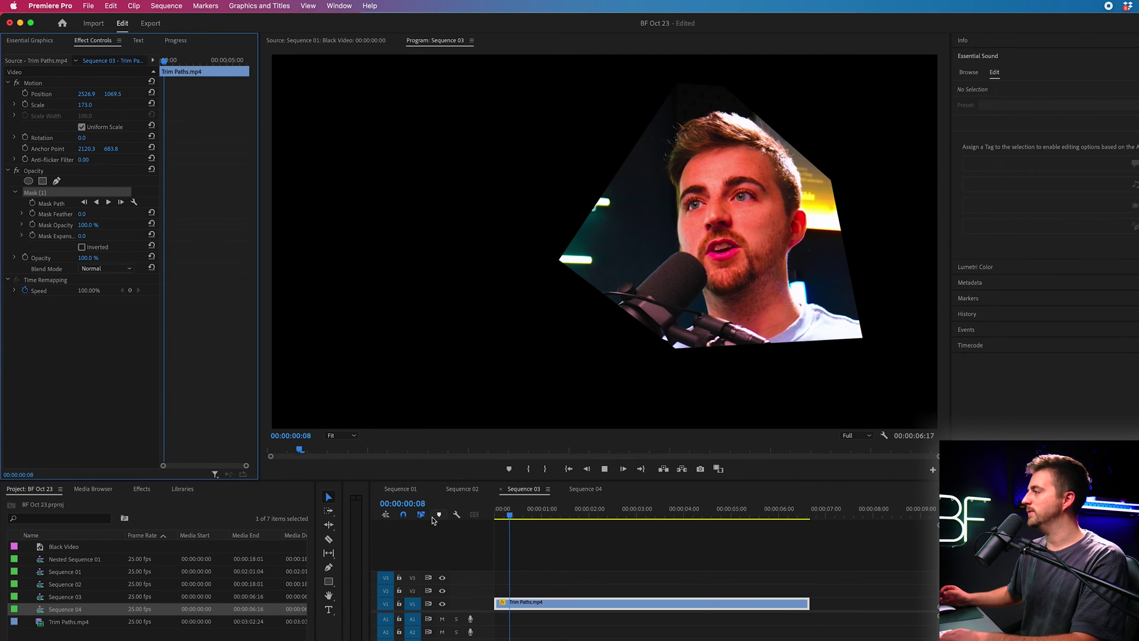
key(space)
click(60, 150)
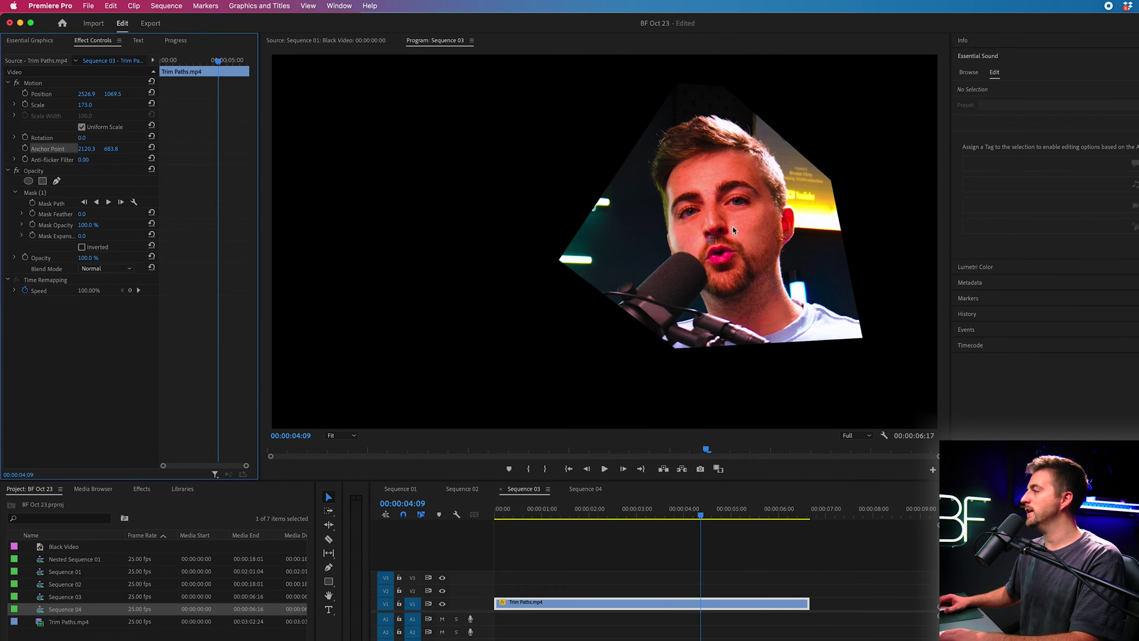
drag(713, 244, 717, 232)
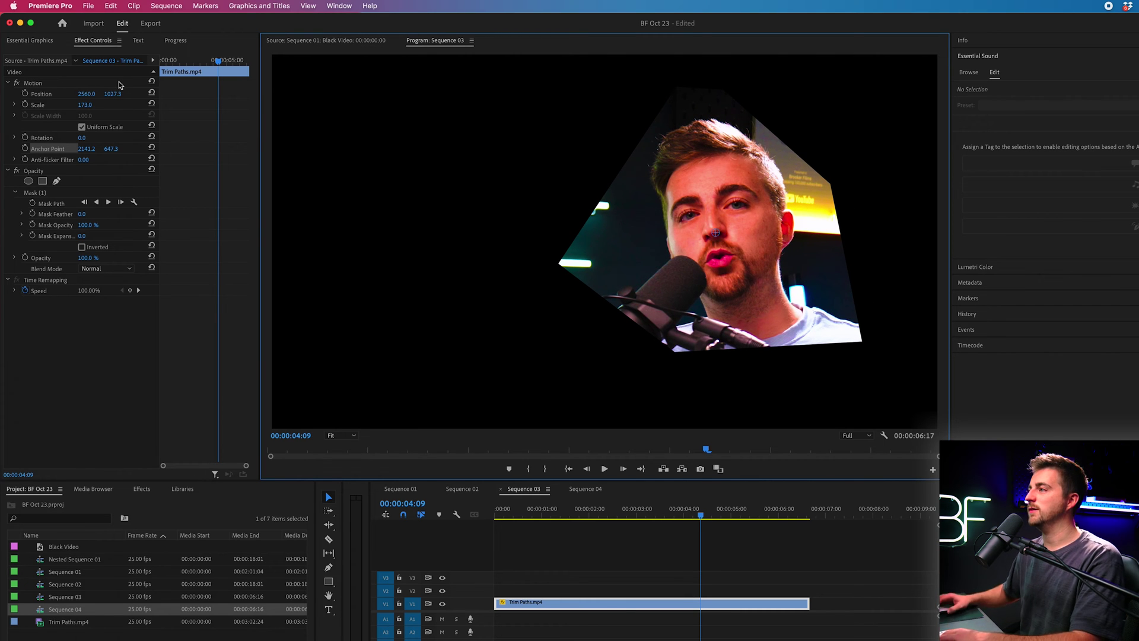
- Rescale and reposition the footage, anchor it on the face centre, and finish at scale 168
drag(83, 105, 98, 105)
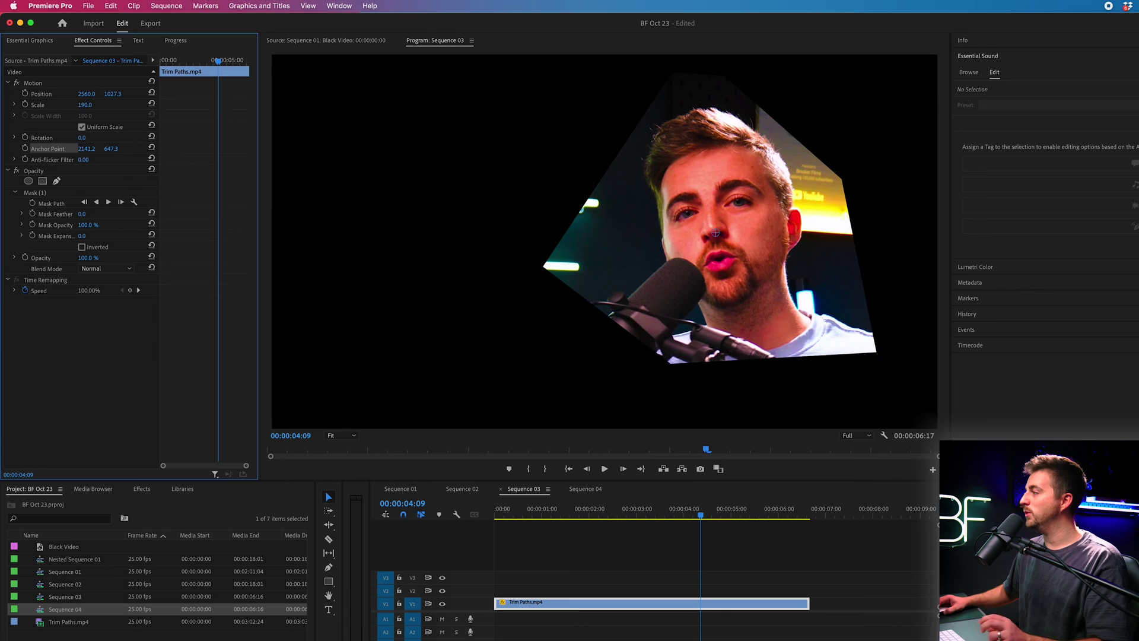
drag(714, 232, 512, 273)
mouse_move(84, 105)
mouse_down()
mouse_move(55, 105)
mouse_move(77, 105)
mouse_up()
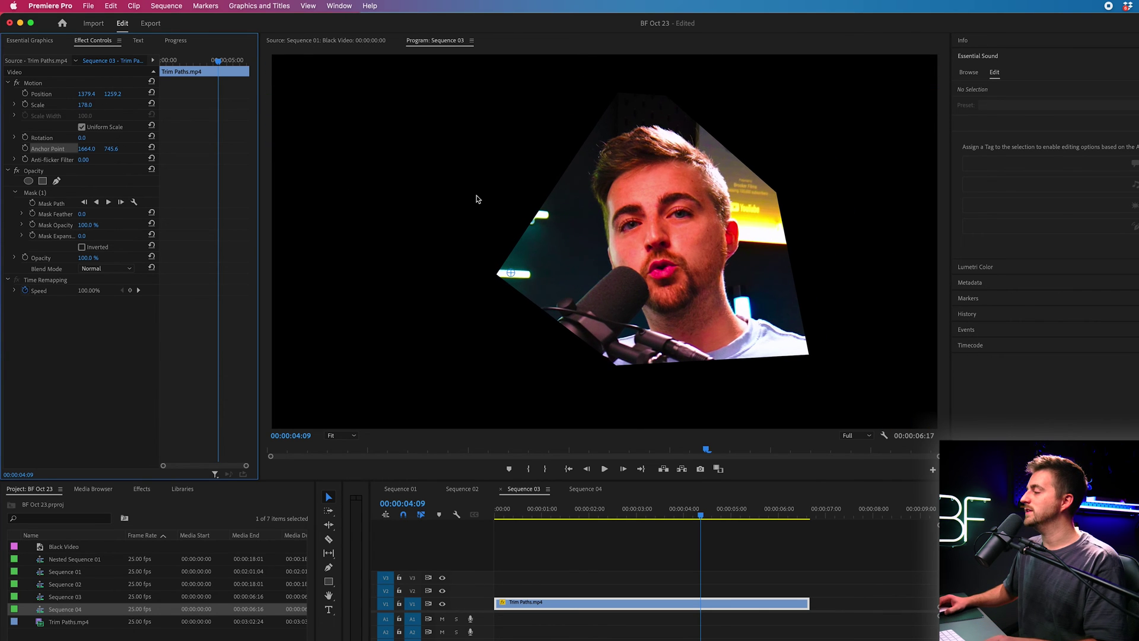
drag(511, 276, 656, 242)
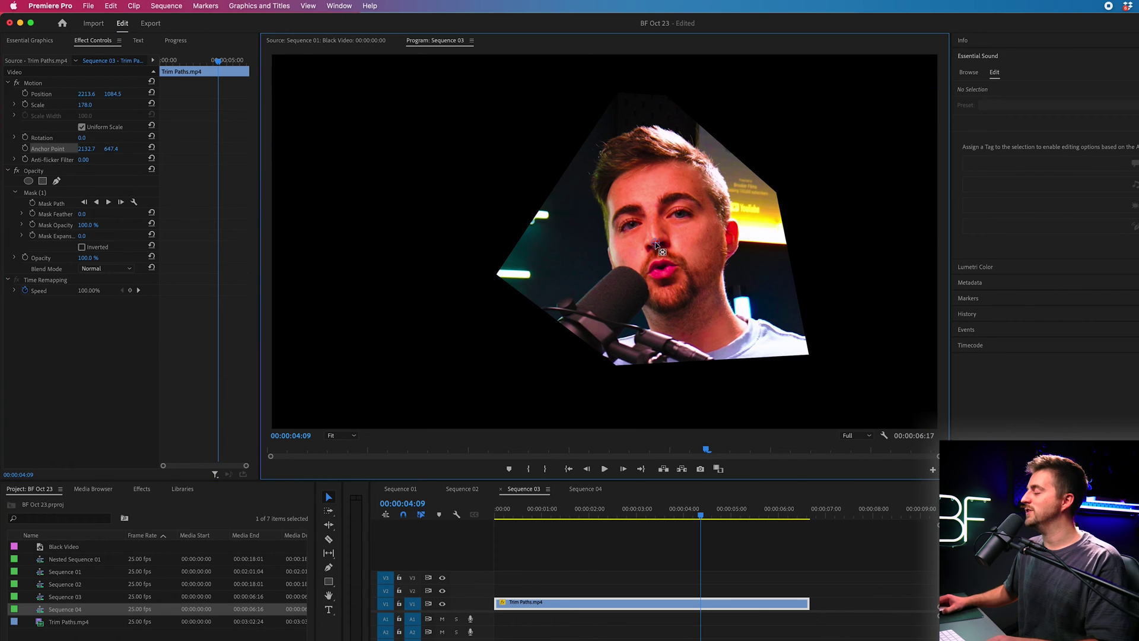
drag(90, 105, 85, 105)
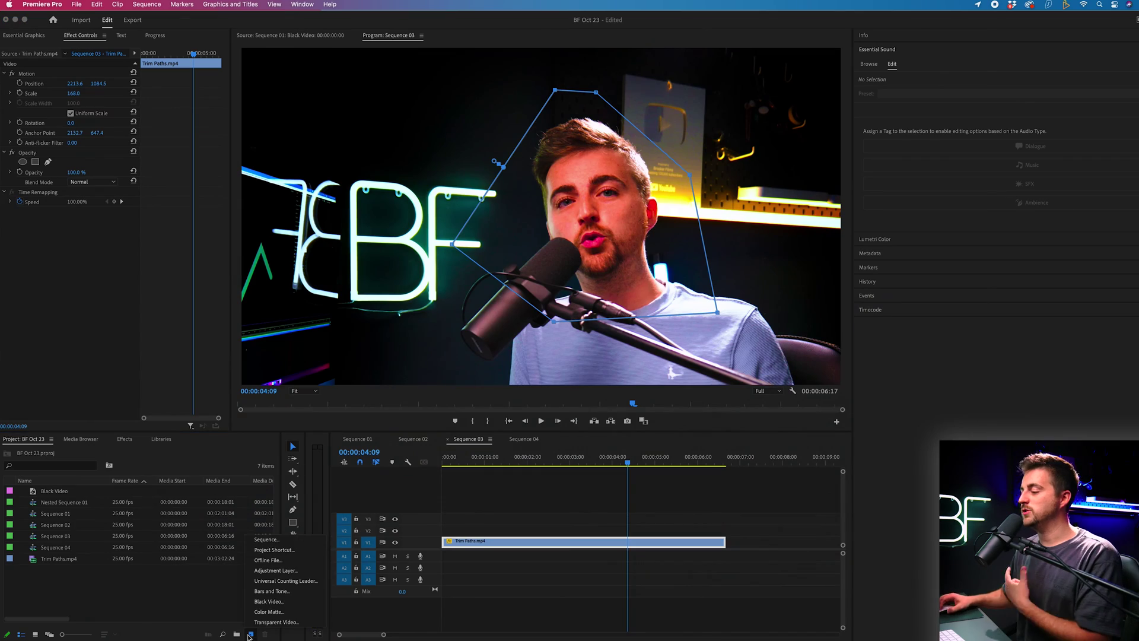
- Create a Black Video item, place it on V2 above the footage, and extend it to match
click(270, 602)
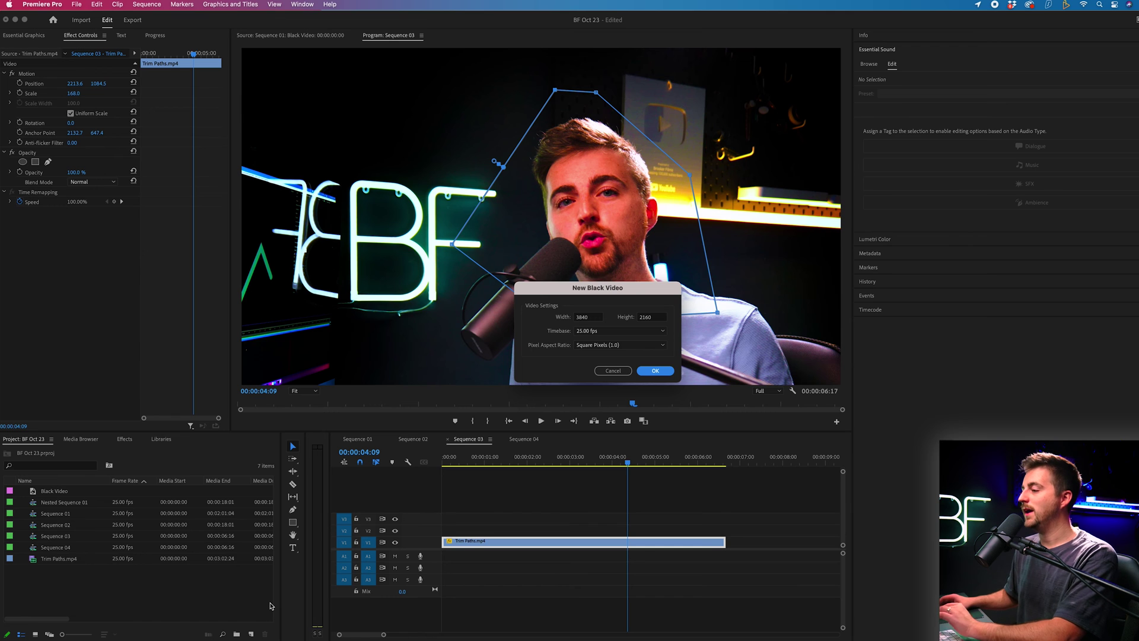
key(Return)
drag(95, 503, 447, 530)
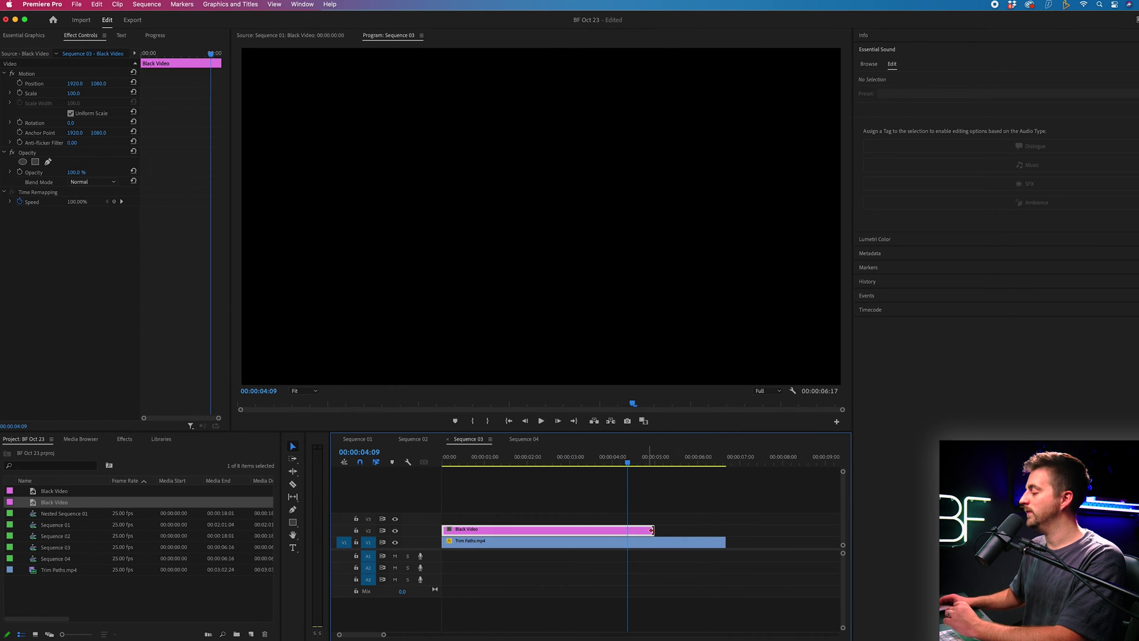
drag(652, 530, 725, 530)
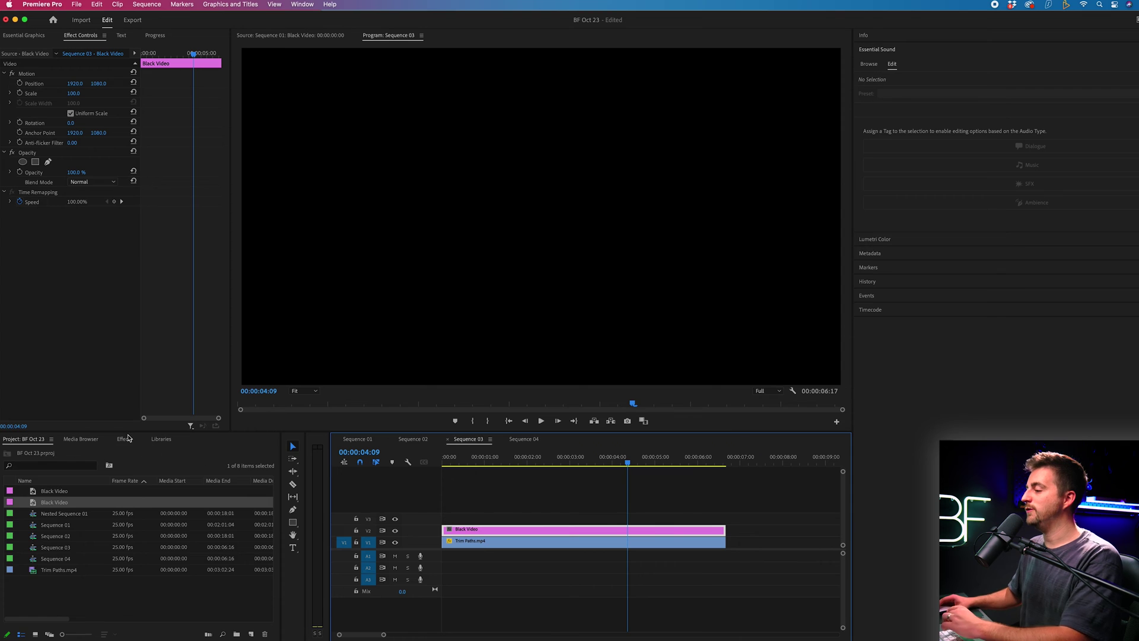
- Apply the Tint effect to the black video with Map Black To set to violet A376F0
click(123, 438)
click(45, 452)
text(tint)
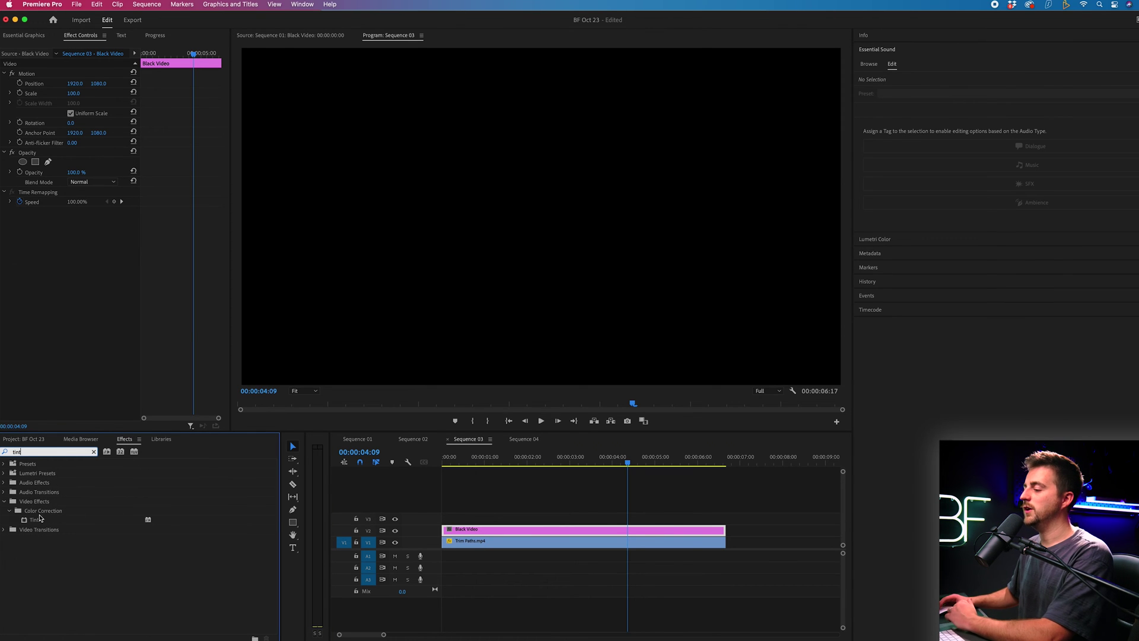
drag(39, 518, 457, 529)
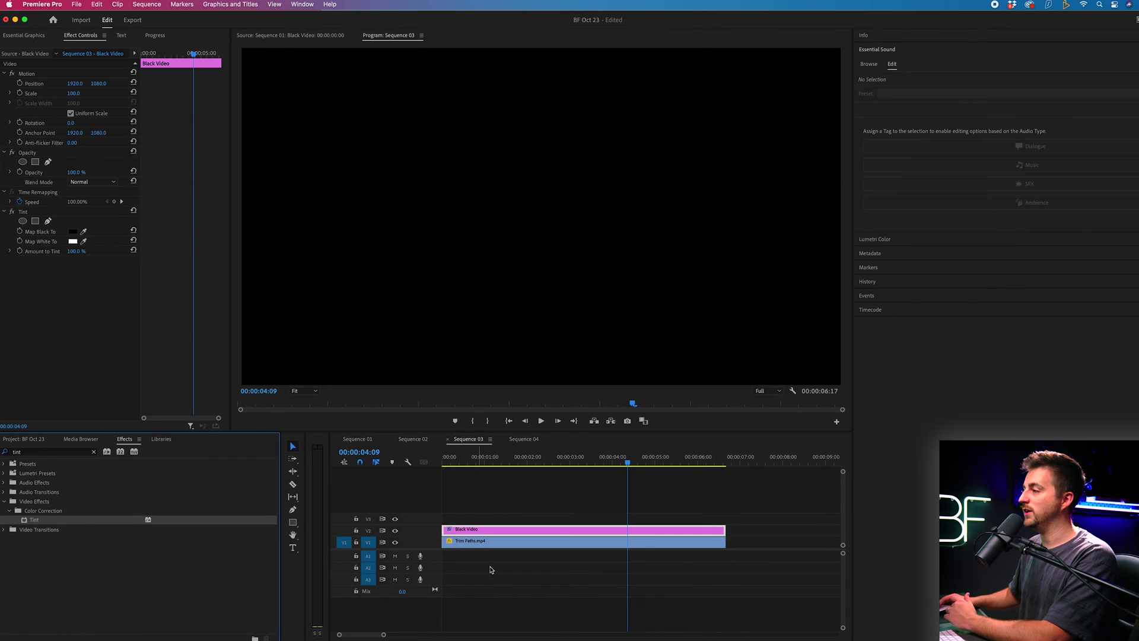
click(39, 233)
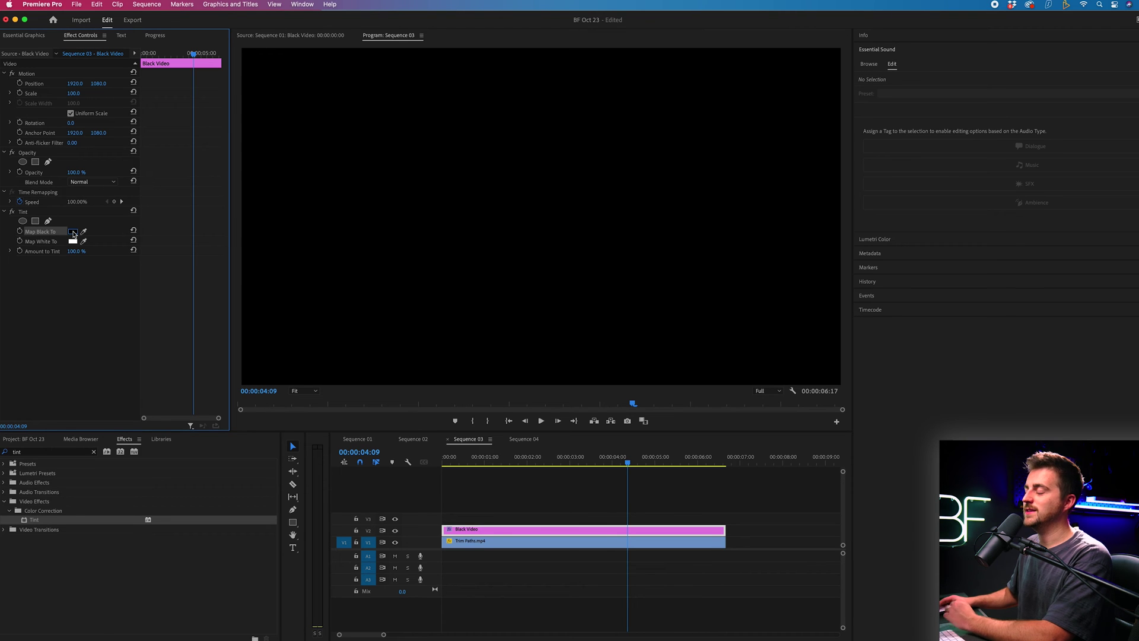
click(73, 232)
drag(525, 351, 546, 390)
drag(618, 329, 618, 365)
click(693, 272)
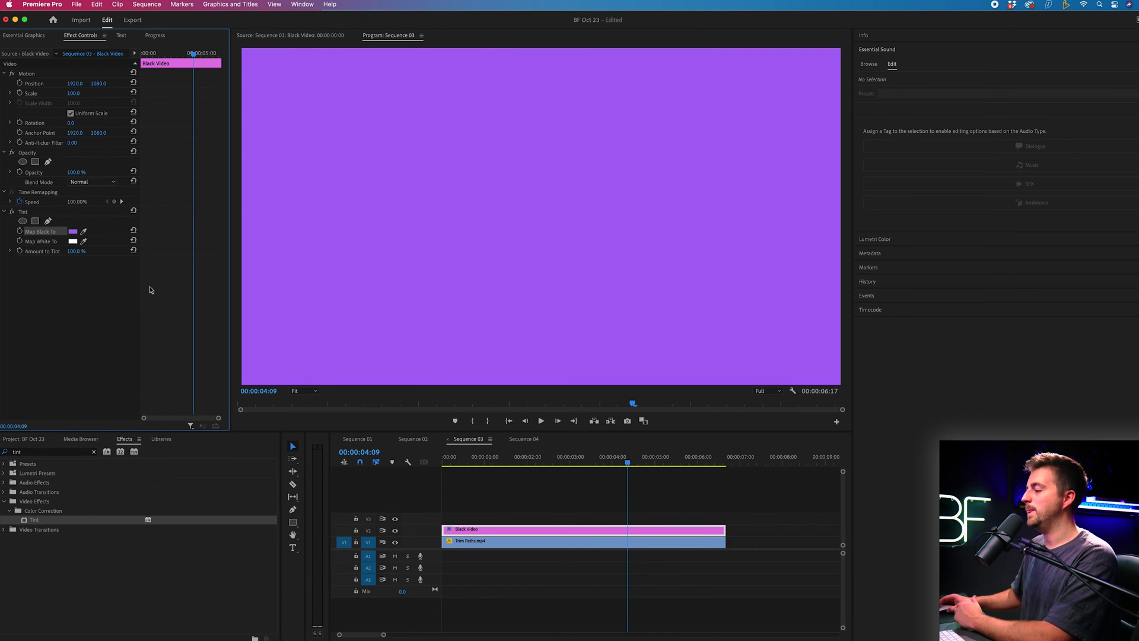
- Hide the violet layer and draw a closed six-point pen mask around the presenter on its Opacity
click(396, 531)
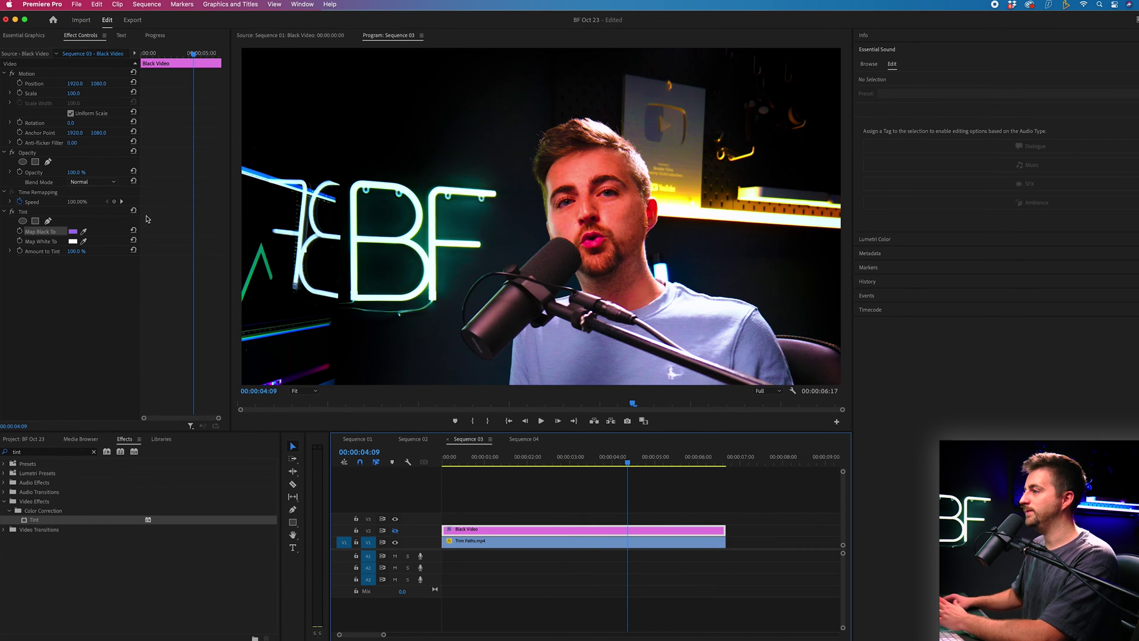
click(27, 158)
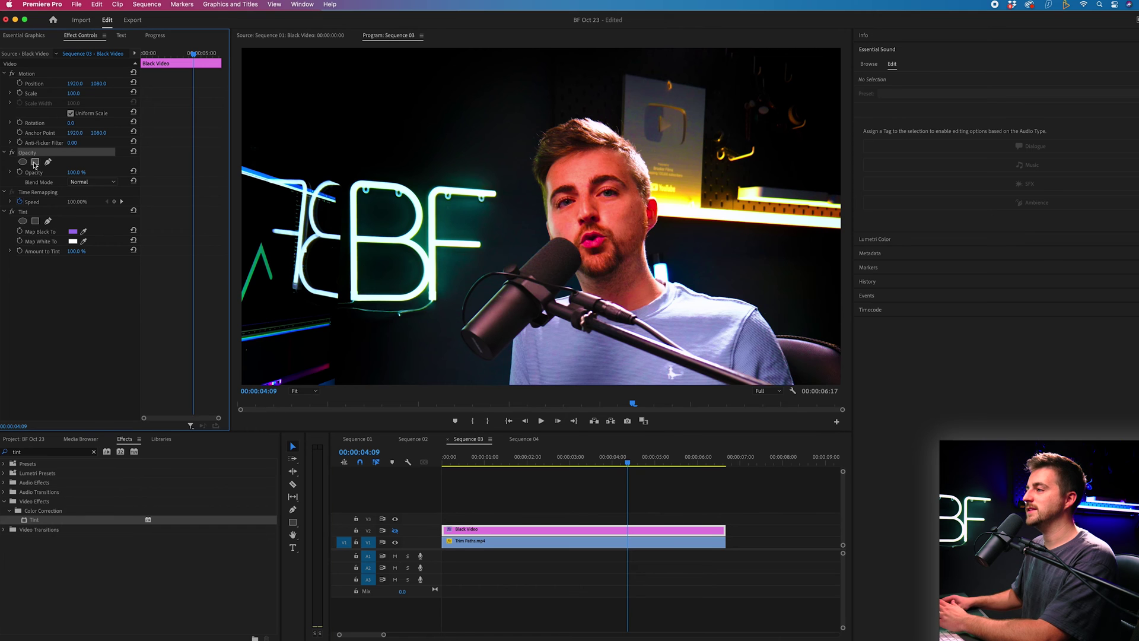
click(47, 163)
click(517, 107)
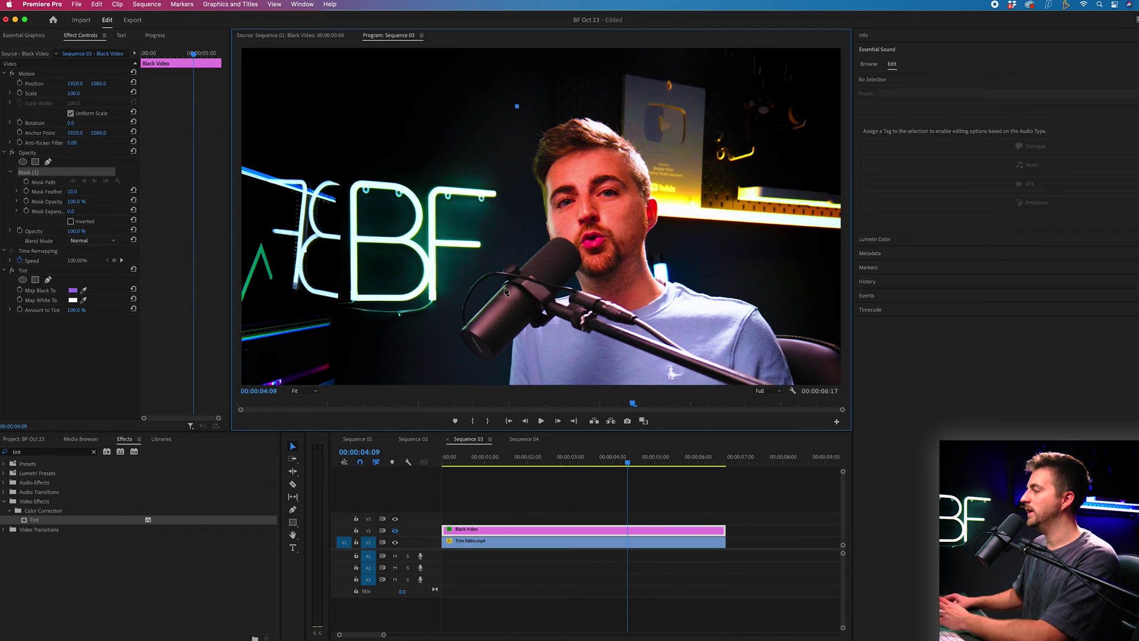
click(502, 295)
click(608, 328)
click(700, 282)
click(710, 143)
click(637, 95)
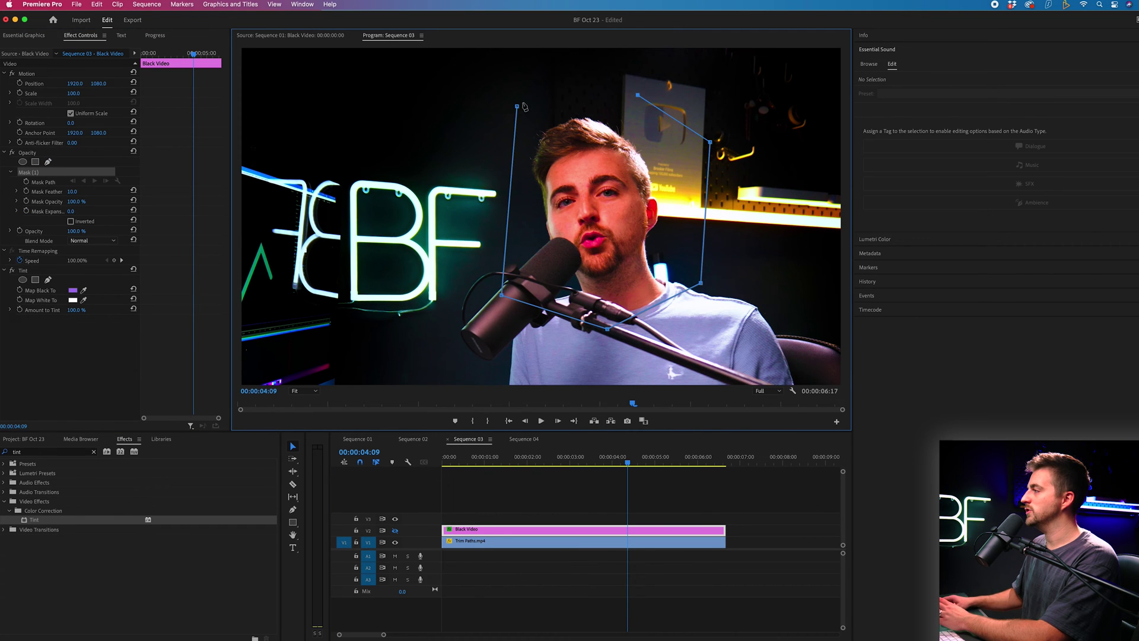
click(517, 107)
- Set the mask feather to 0, show the violet layer again, and preview
drag(92, 192, 83, 192)
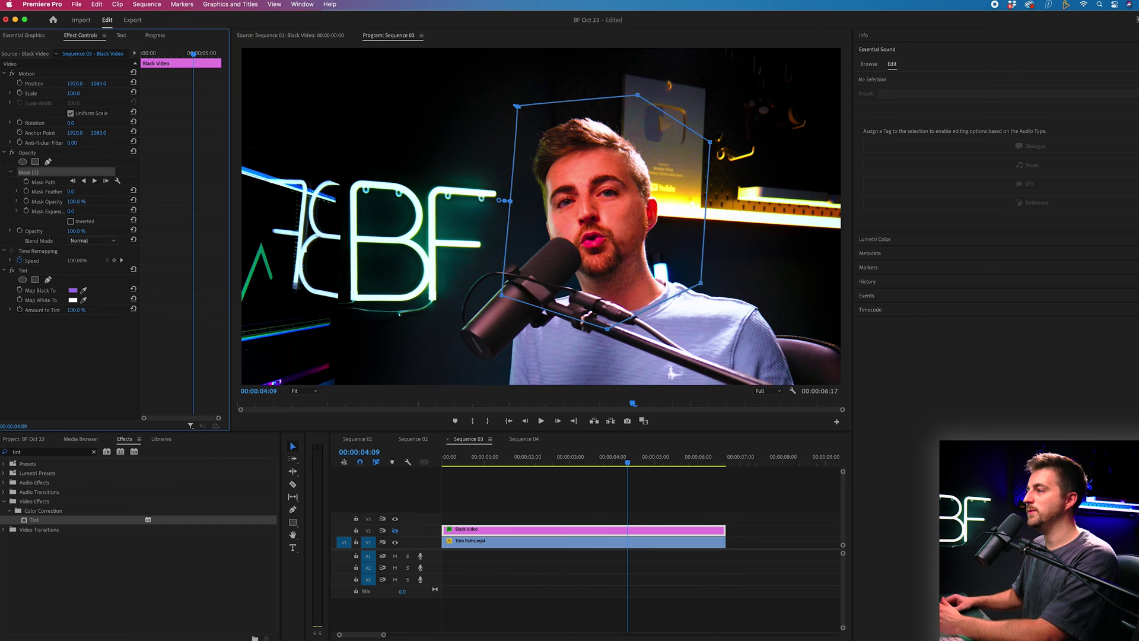
click(395, 530)
key(space)
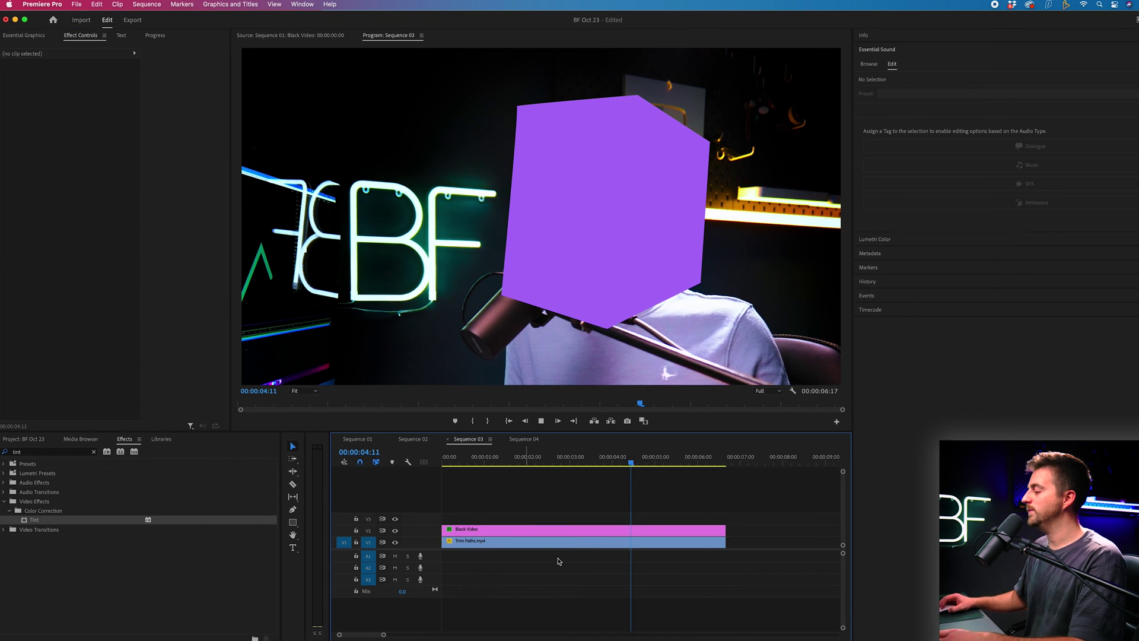
click(563, 544)
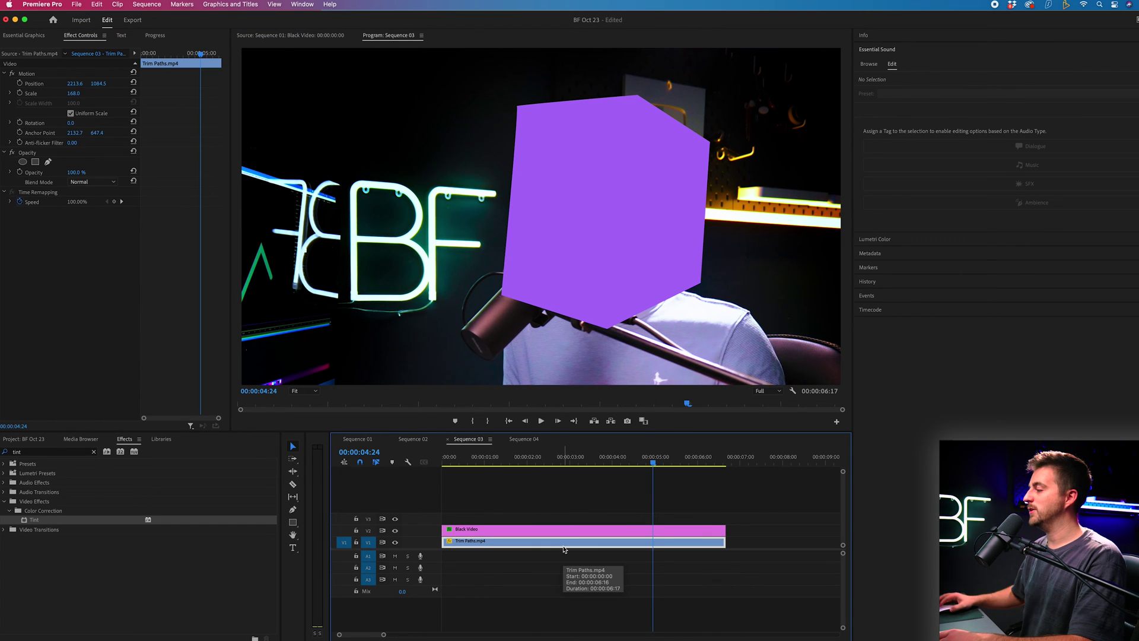
click(553, 532)
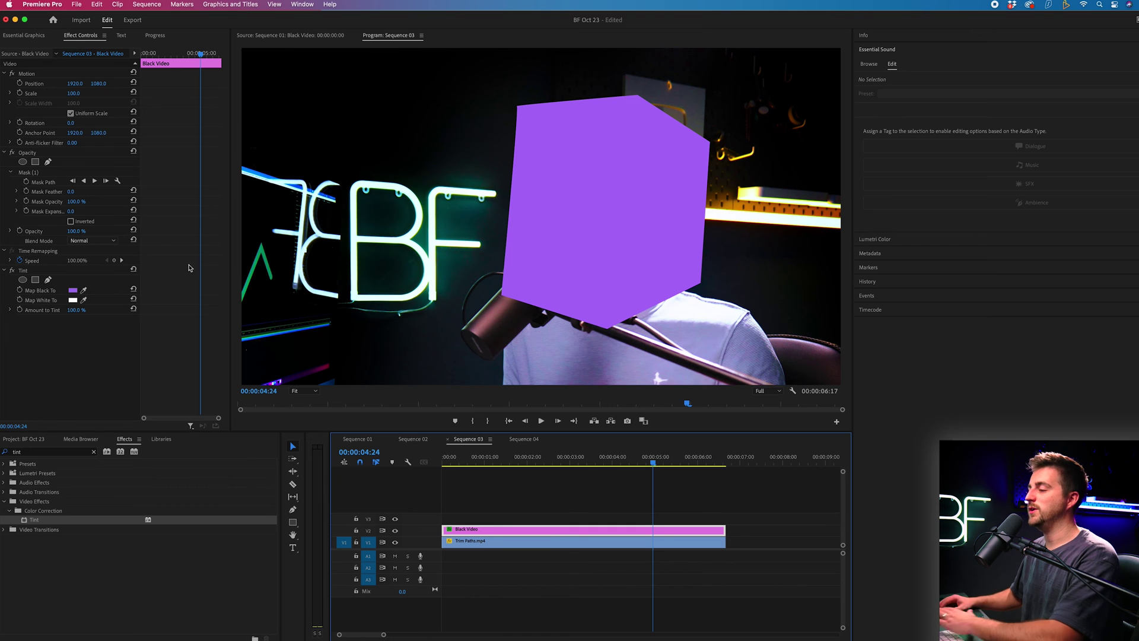
- Select the Black Video's Mask (1) and tick Inverted so purple surrounds the window
click(40, 173)
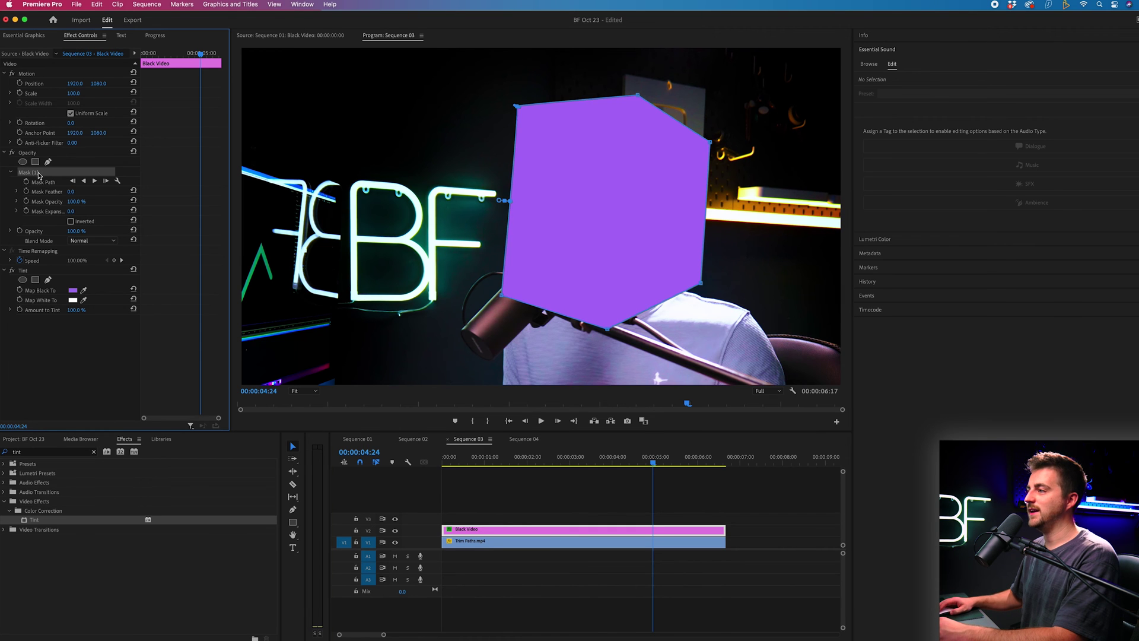
click(70, 222)
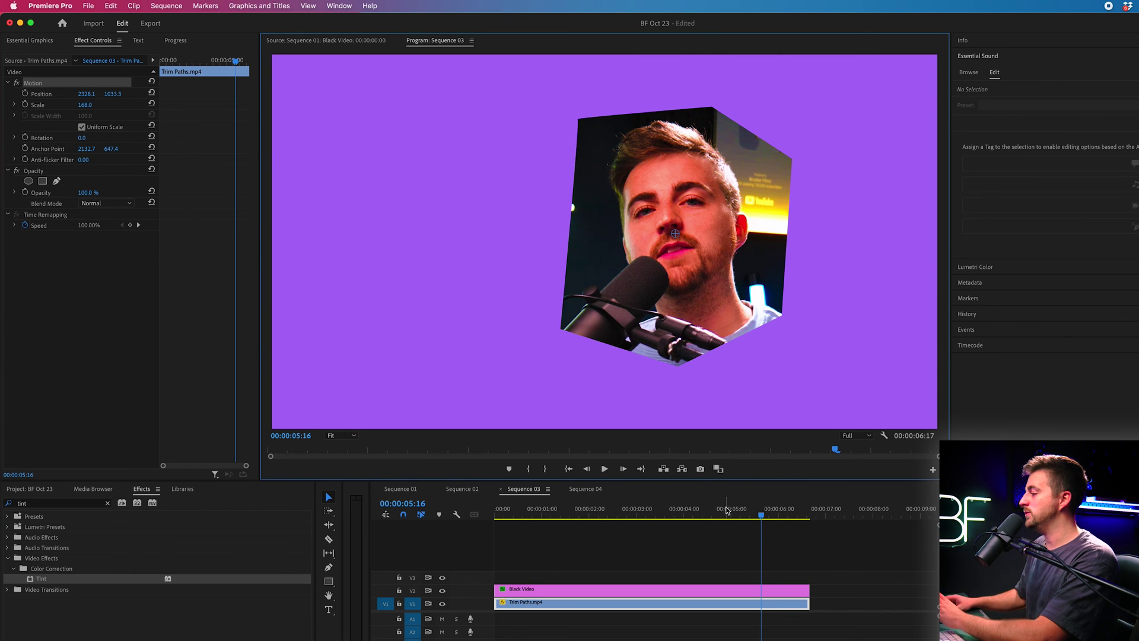
- At 00:00:05:21, pull the mask's lower-left and upper-right corners outward to widen the window
drag(727, 510, 496, 511)
click(561, 591)
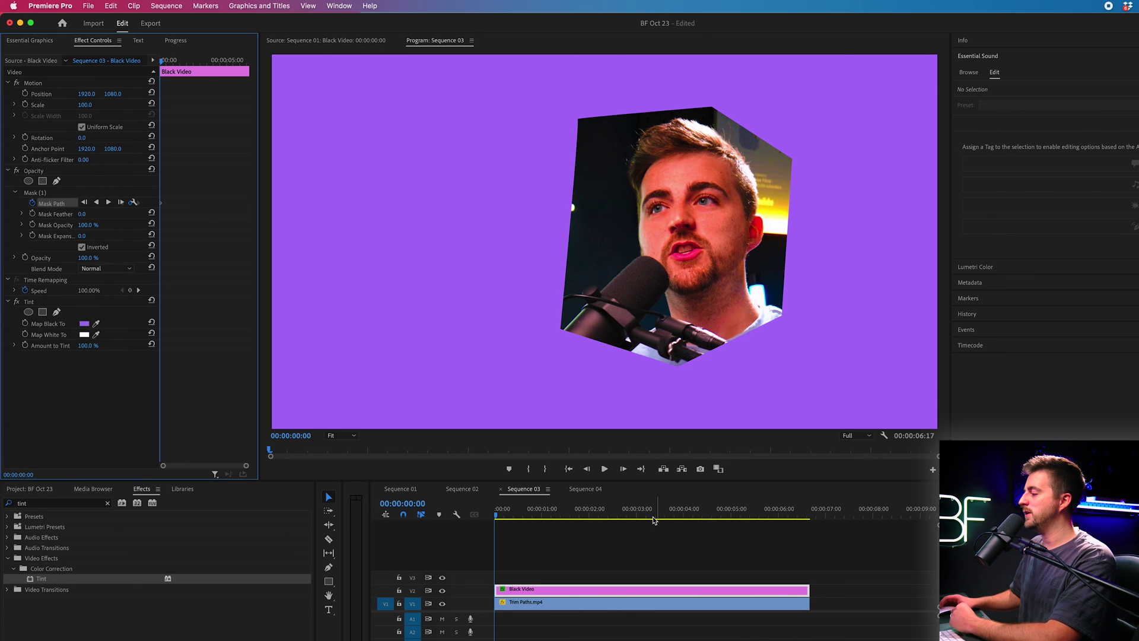
drag(653, 520, 770, 517)
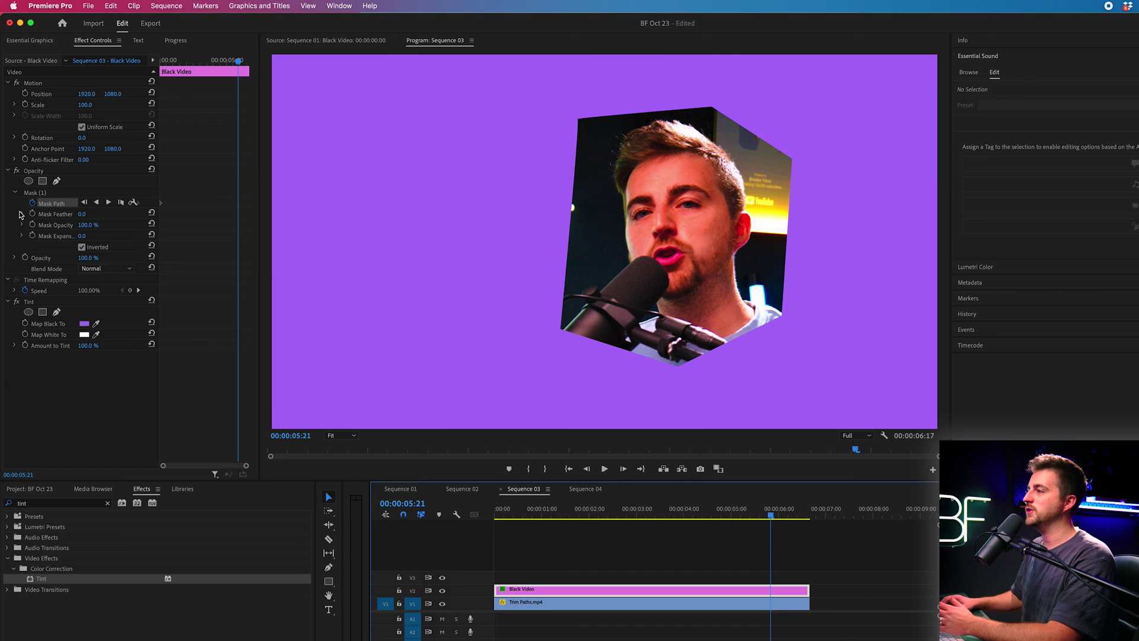
click(34, 193)
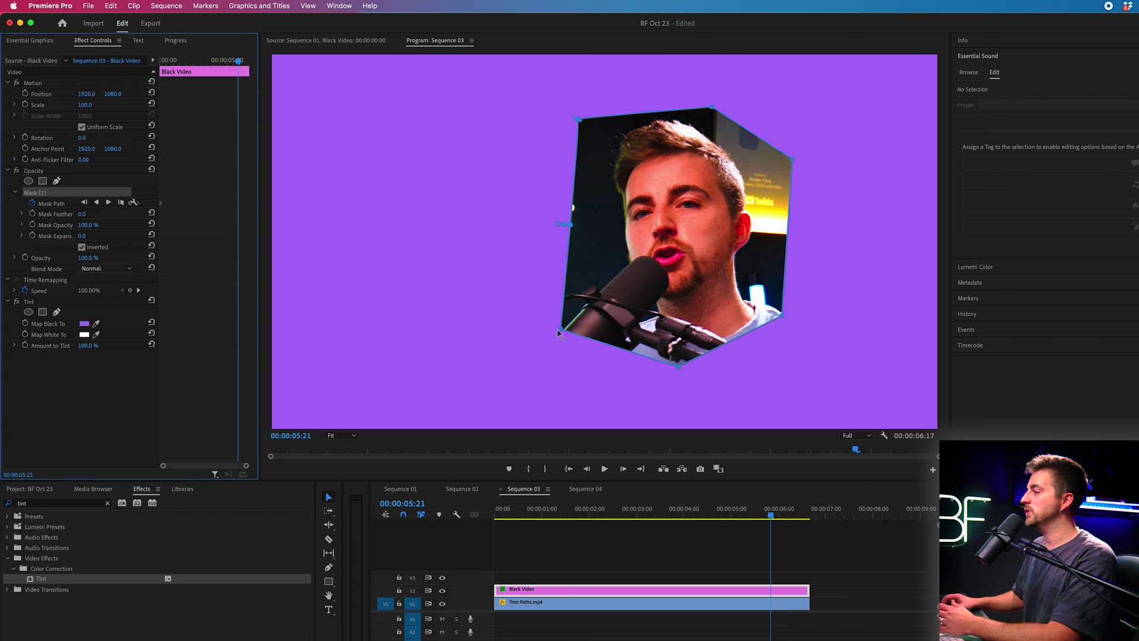
drag(558, 333, 416, 359)
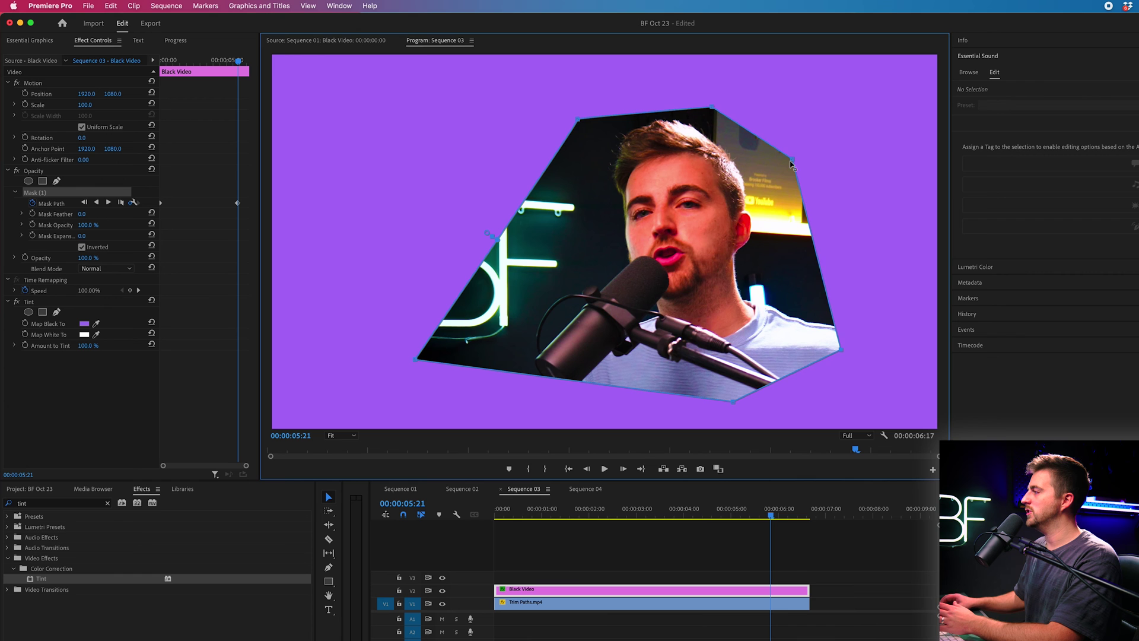
drag(791, 161, 839, 103)
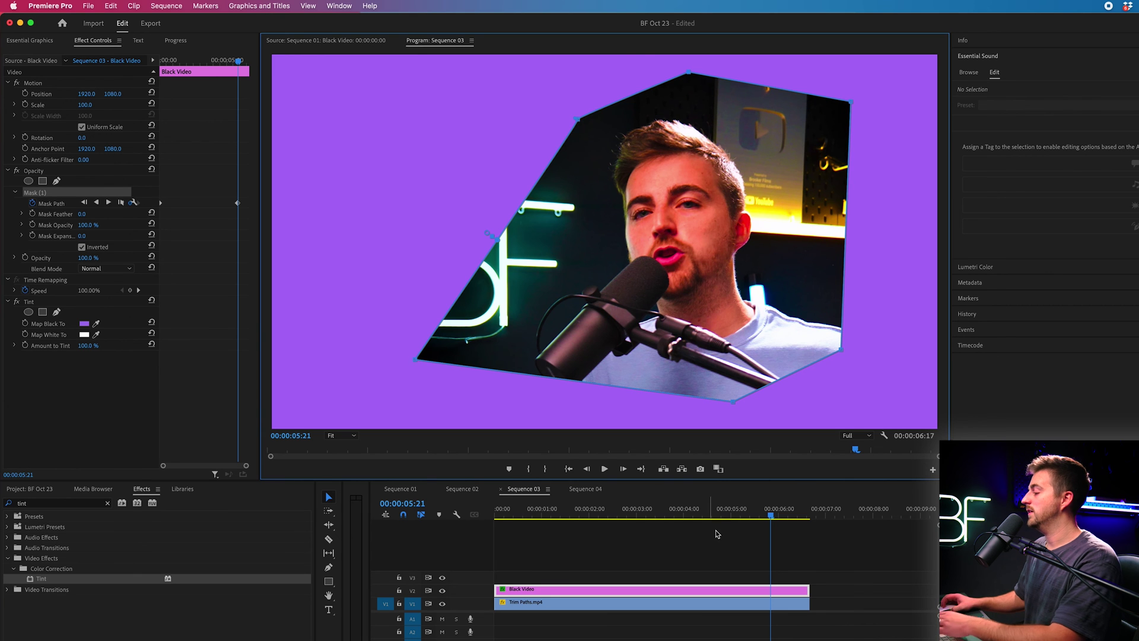
- Preview from the start, drag the expanded Mask Path keyframe earlier to 00:00:01:12, and replay
key(Home)
key(space)
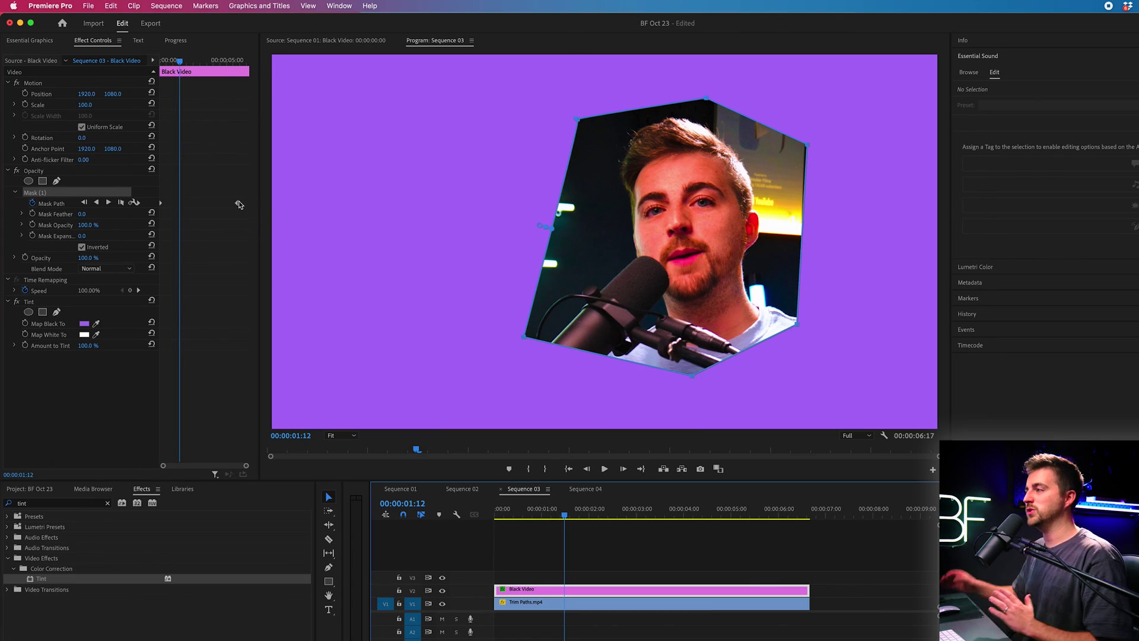
drag(209, 209, 184, 219)
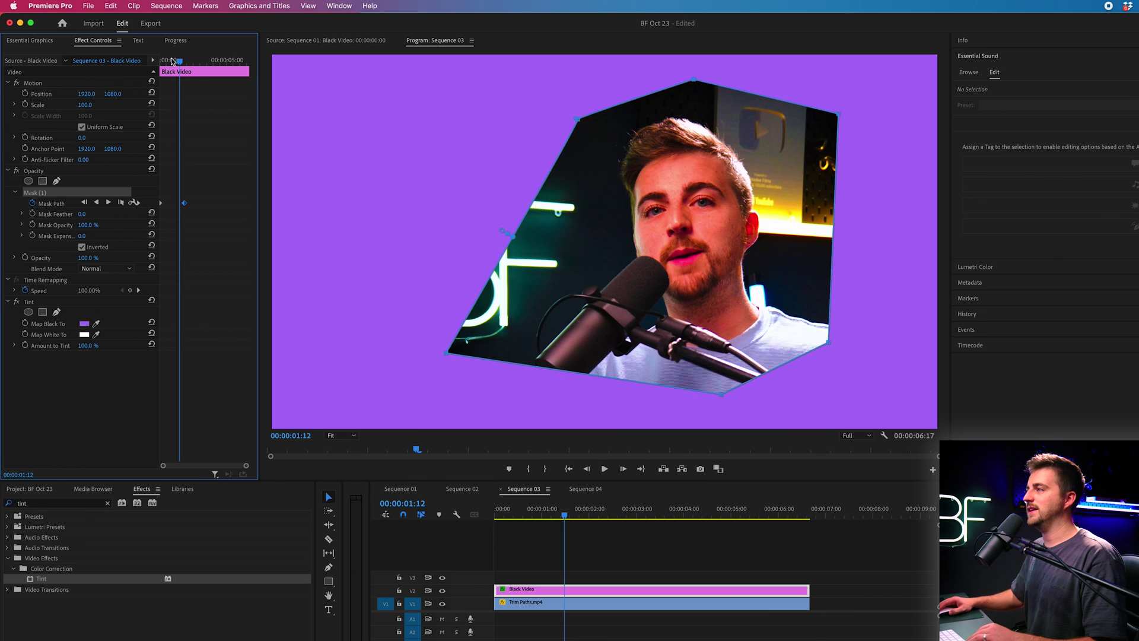
key(space)
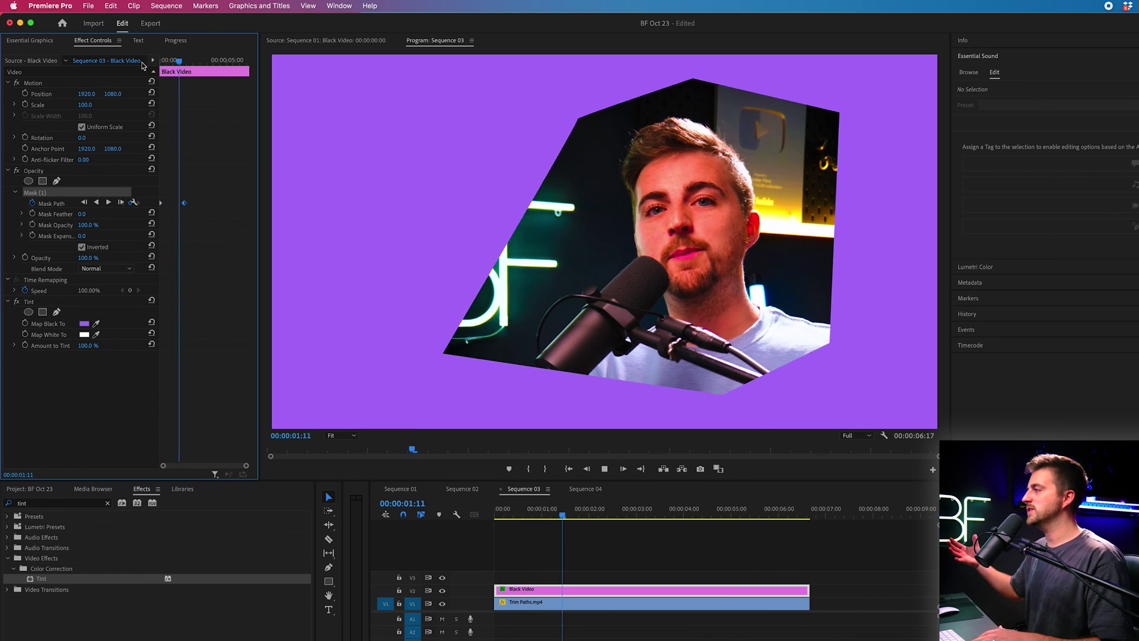